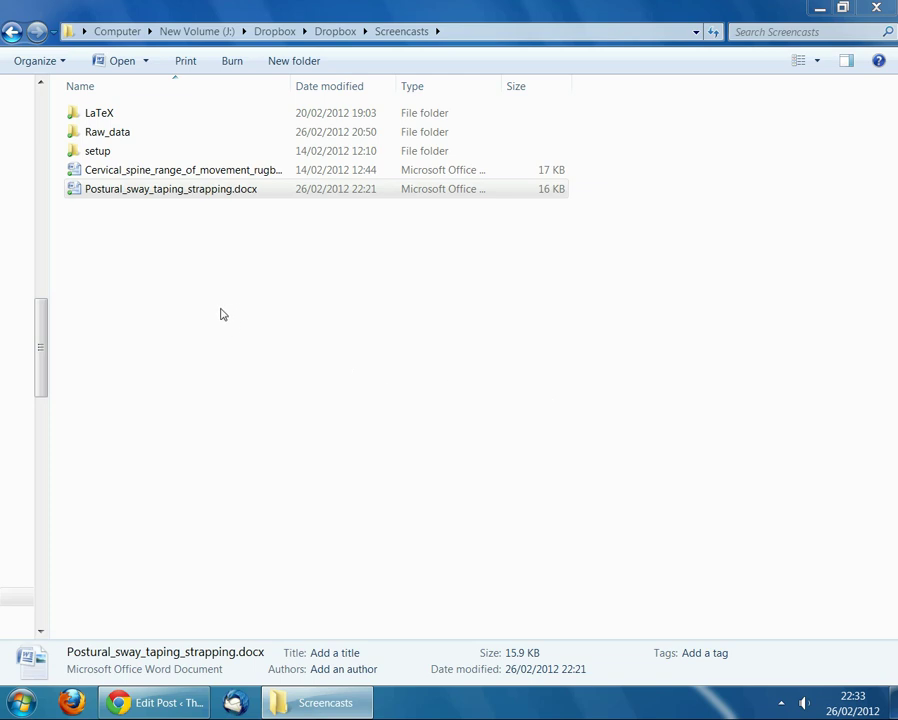
Open Postural_sway_taping_strapping.docx and copy its entire contents, including the participant data table.
left_click(166, 194)
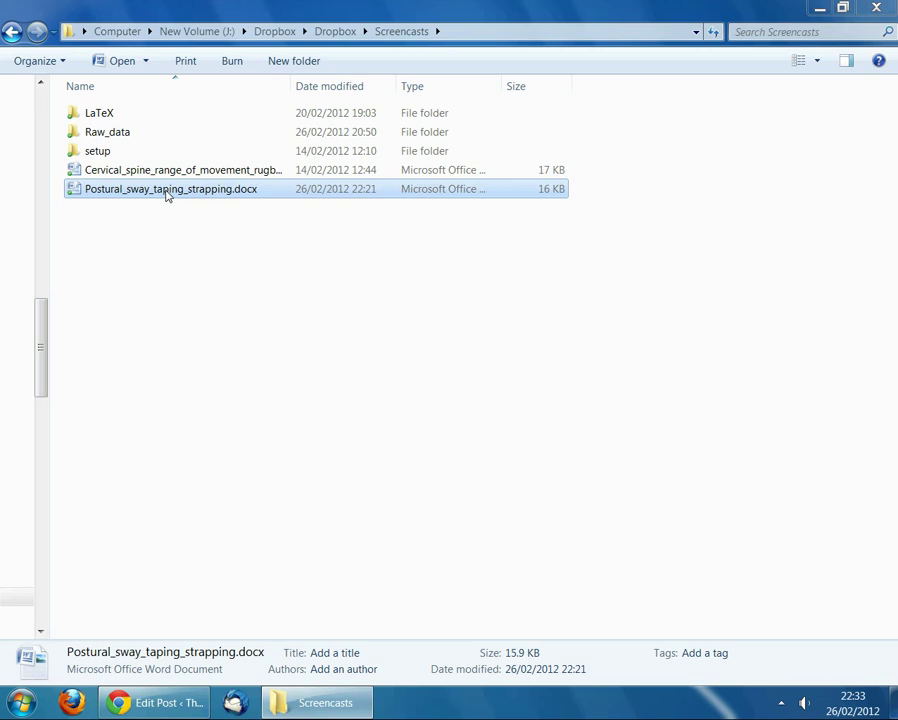
double_click(166, 194)
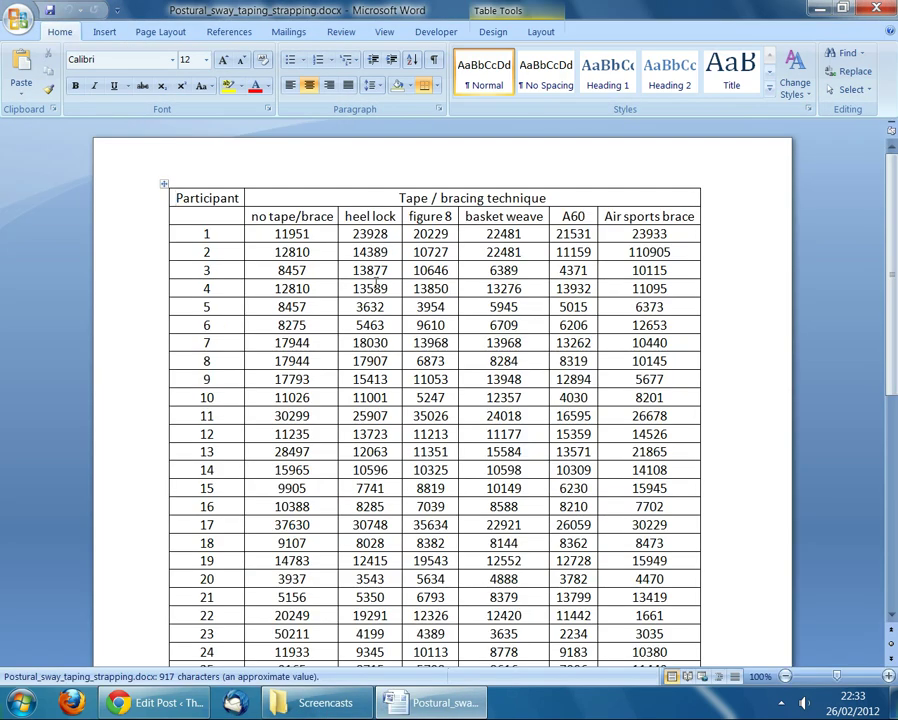
left_click(375, 288)
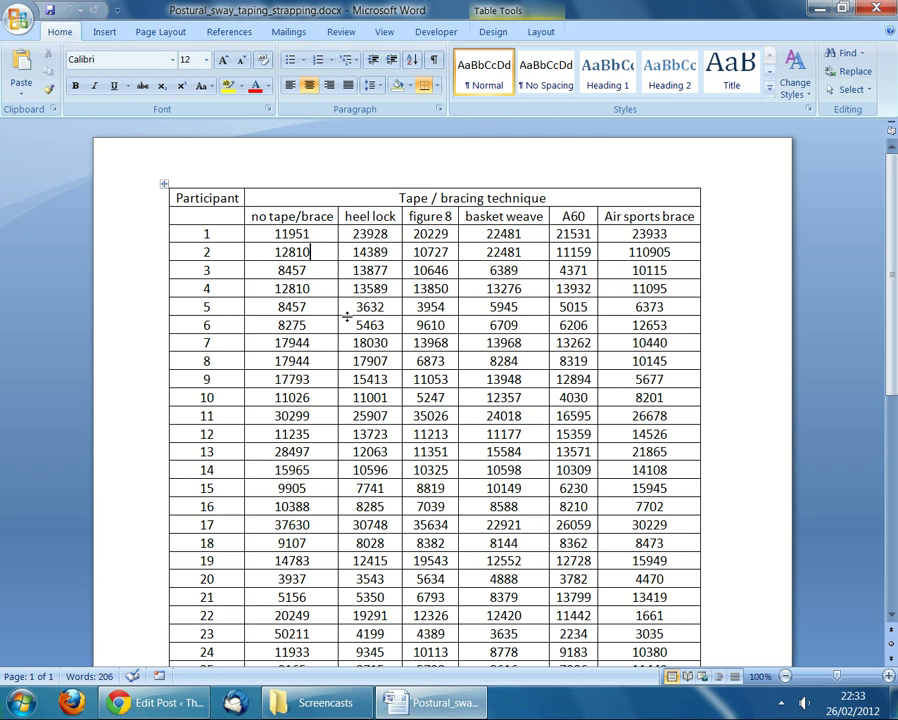
key("ctrl+a")
key("ctrl+c")
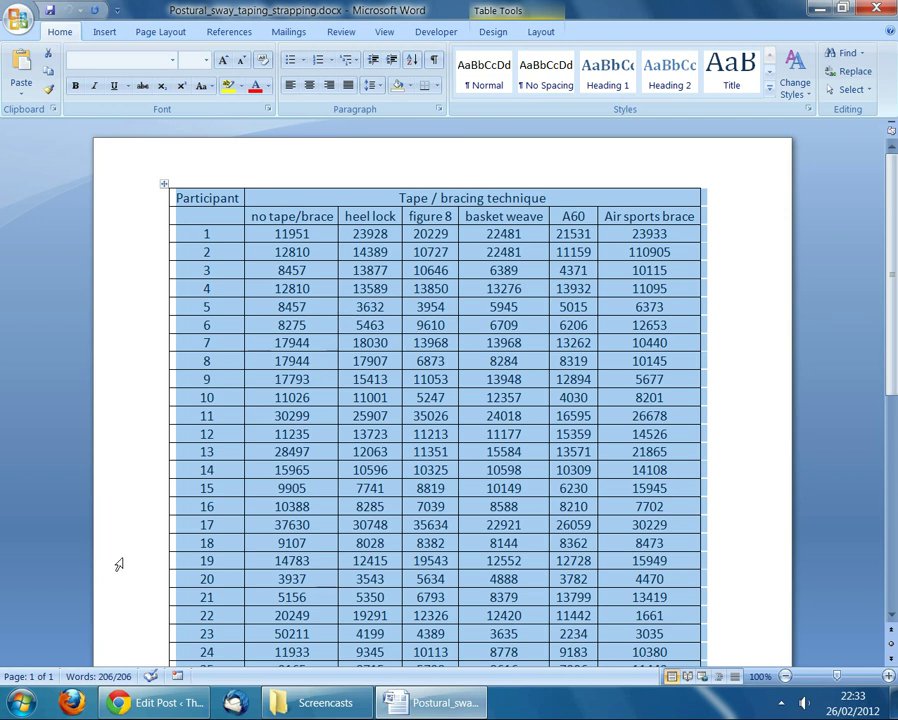
Open a new Excel workbook and paste the copied table as unformatted Text starting at cell A1.
left_click(20, 703)
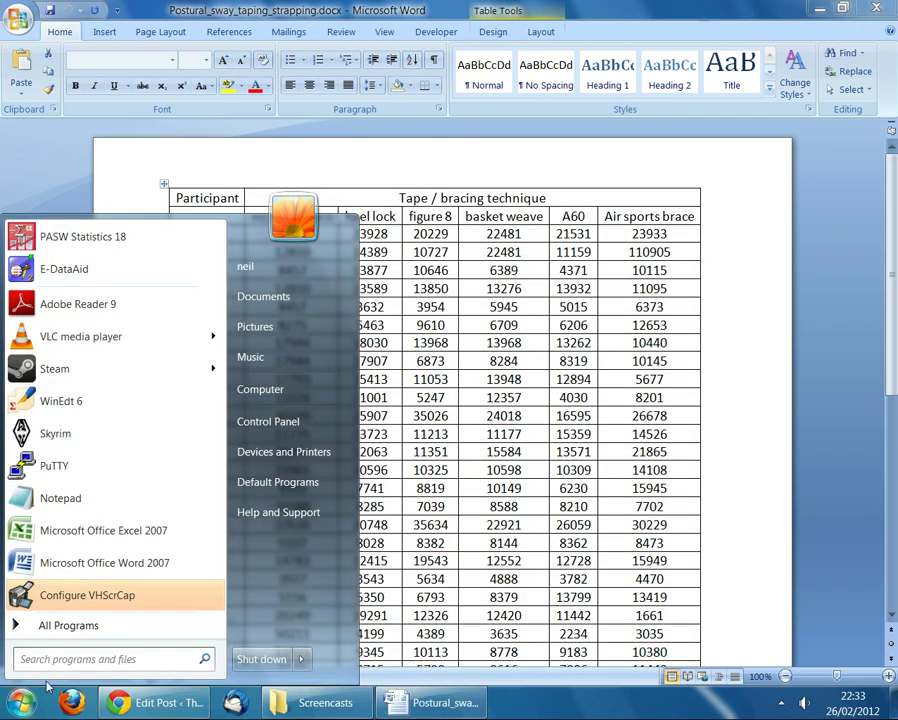
left_click(100, 541)
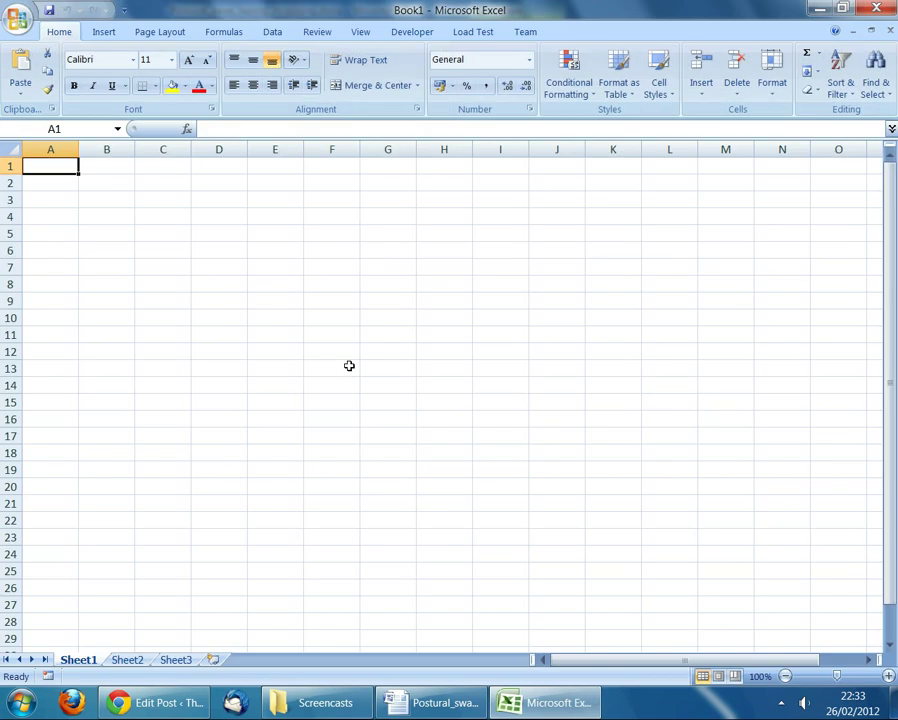
right_click(51, 168)
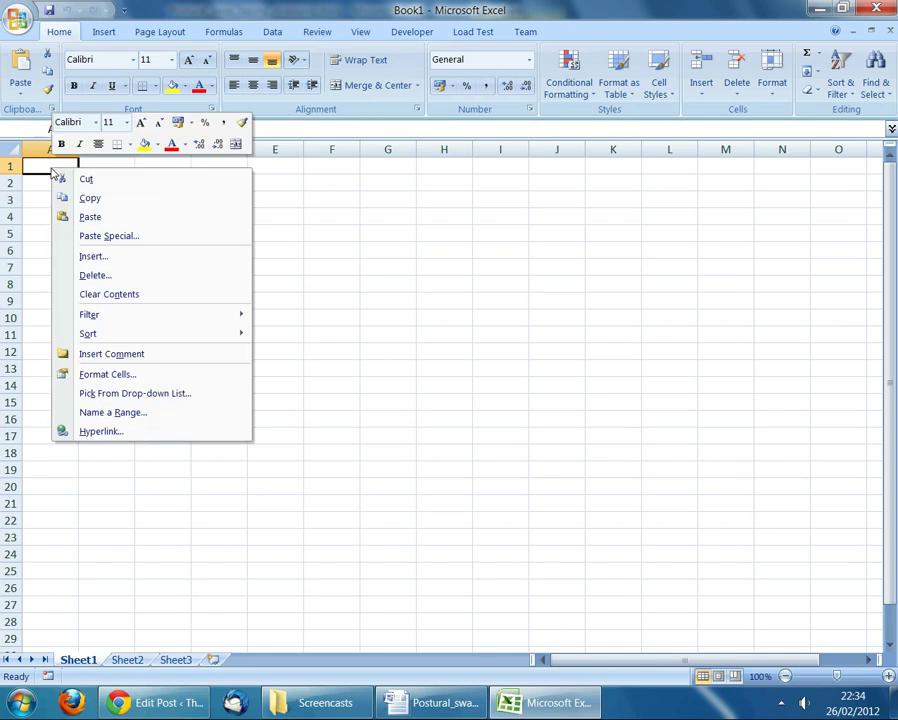
left_click(126, 237)
left_click(88, 206)
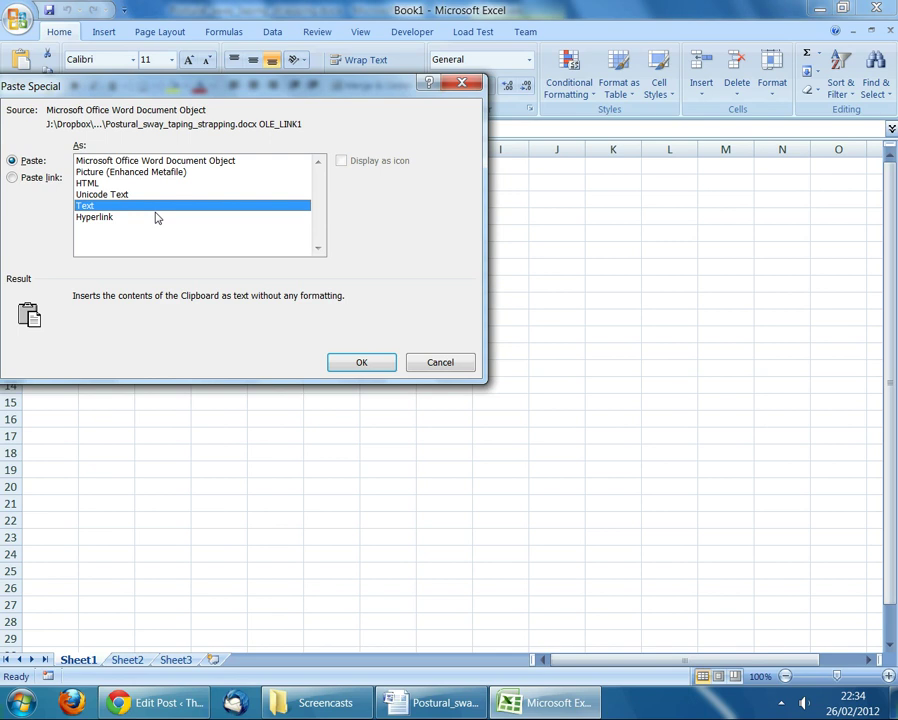
left_click(342, 362)
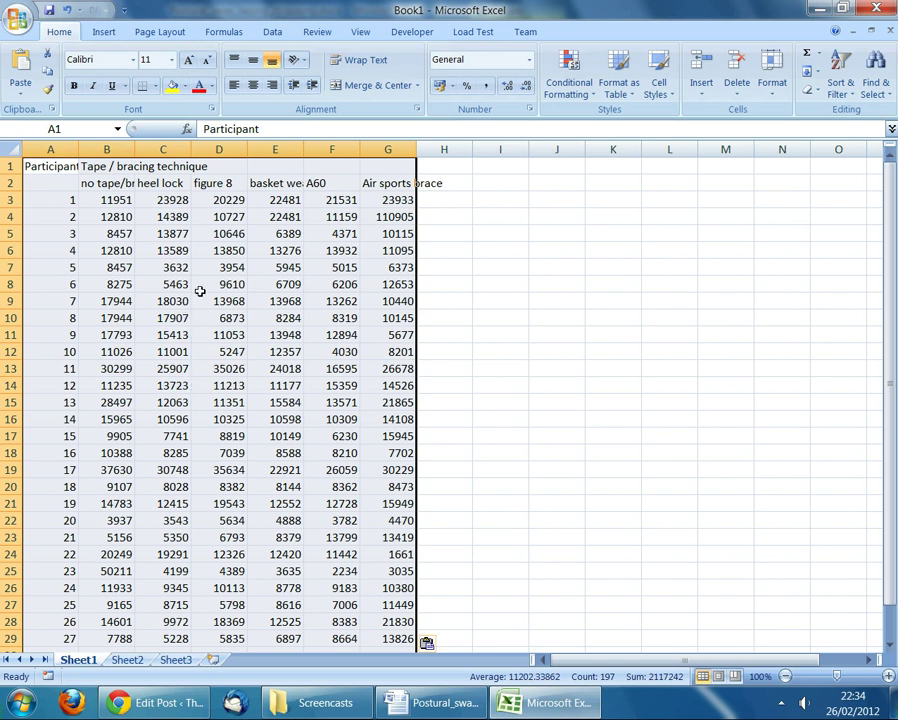
left_click(217, 267)
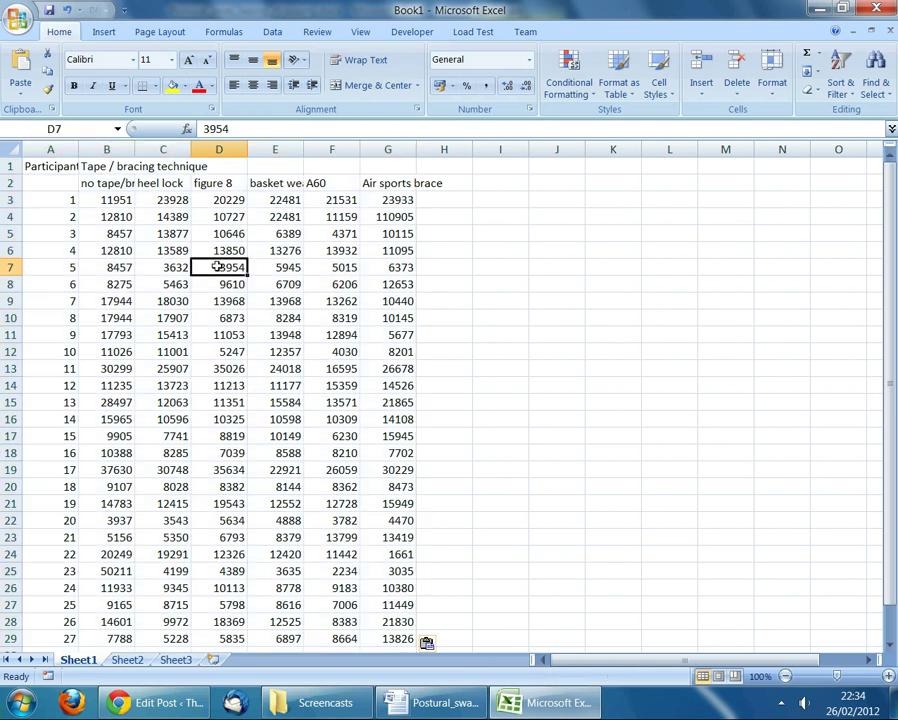
left_click(200, 233)
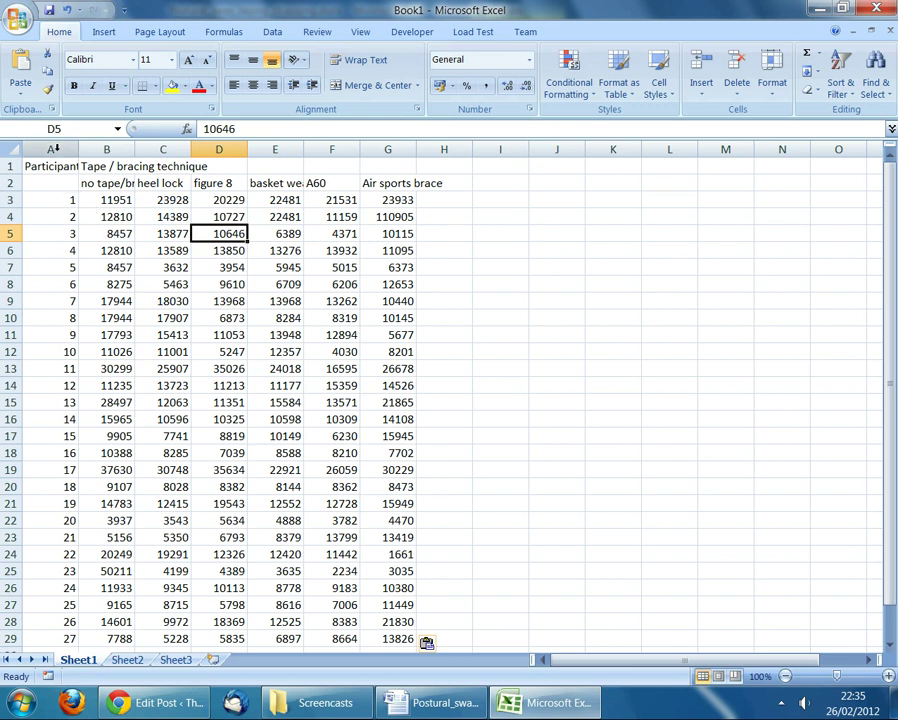
Delete the Participant column from the worksheet.
left_click(55, 148)
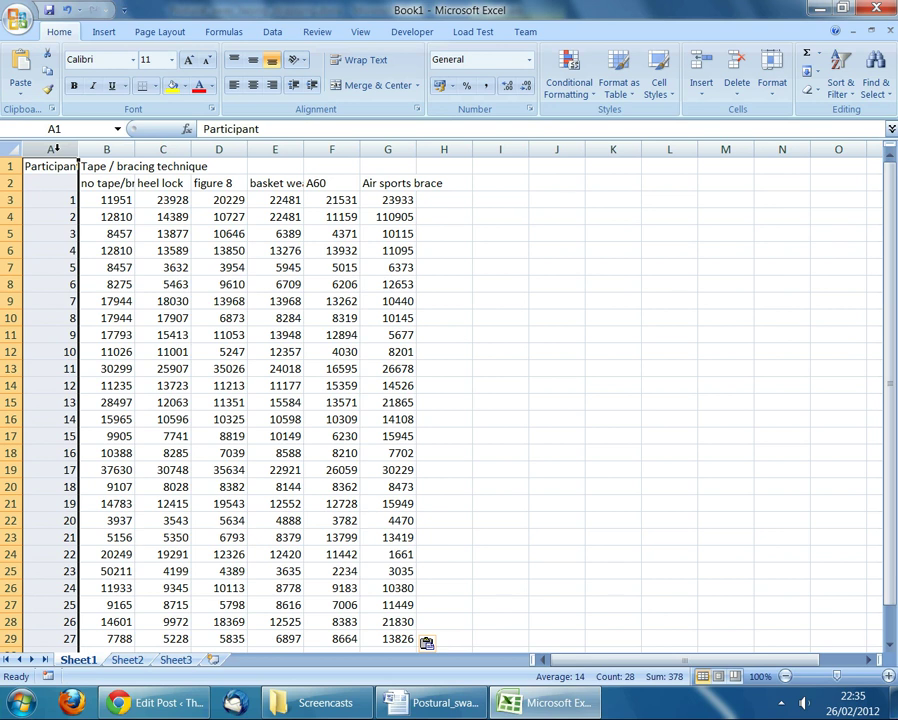
right_click(55, 148)
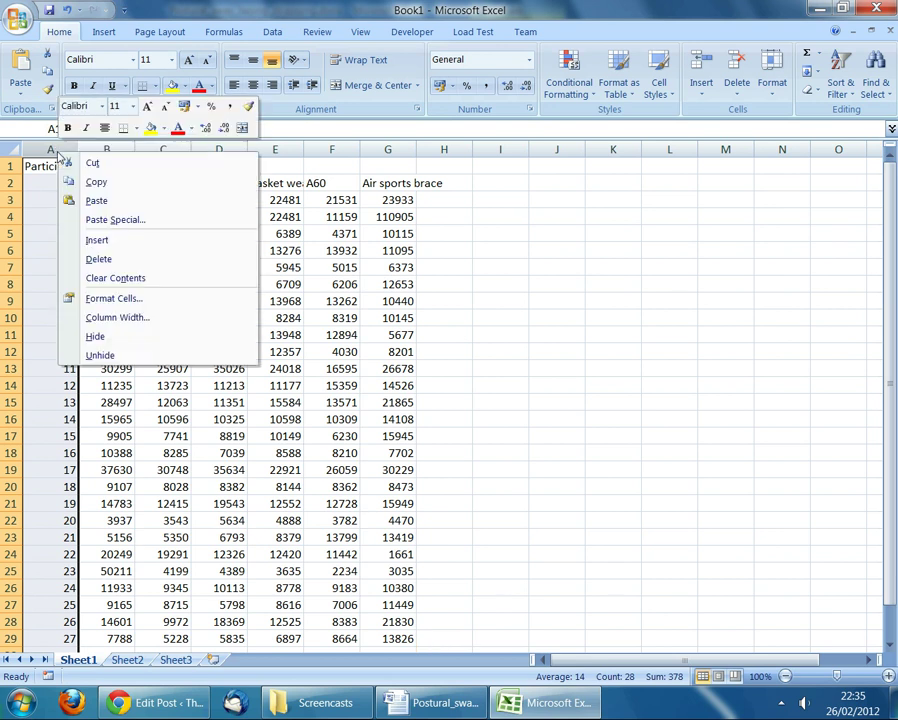
left_click(125, 259)
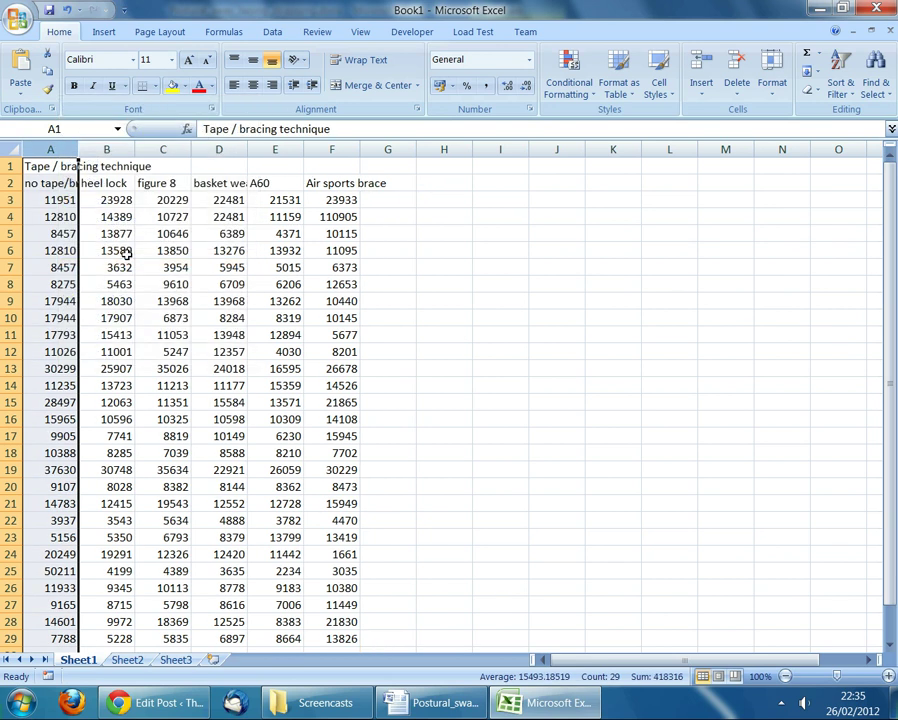
left_click(145, 258)
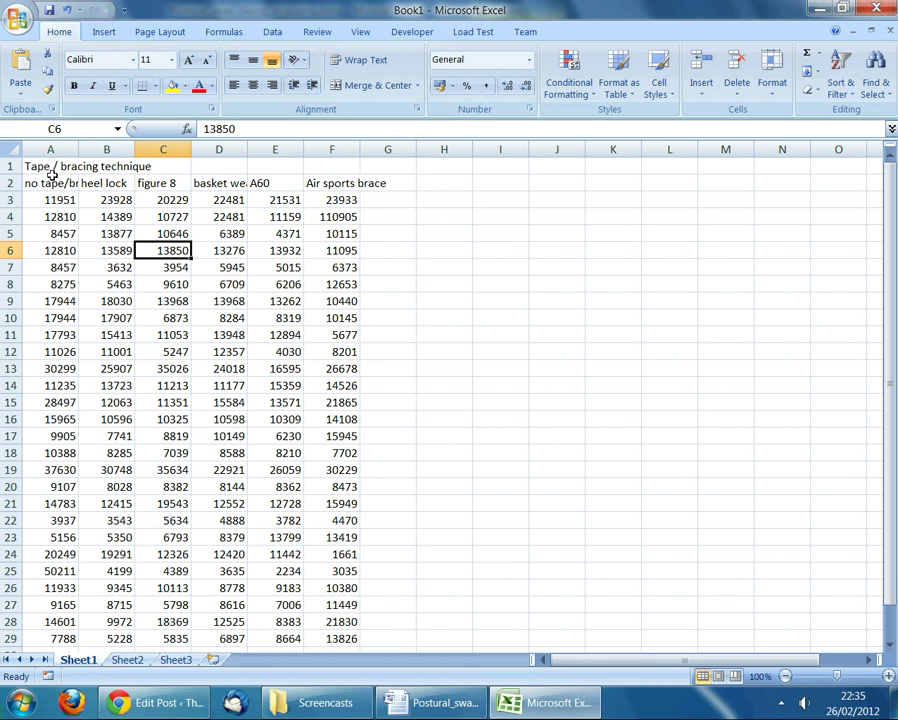
Delete the first row containing the "Tape / bracing technique" heading.
left_click(11, 166)
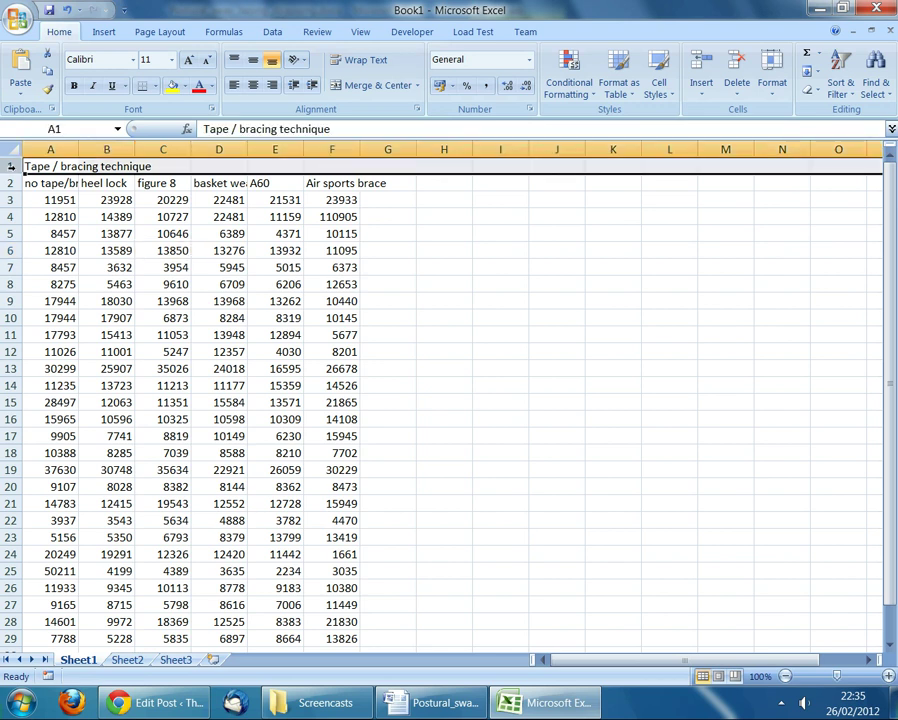
right_click(11, 166)
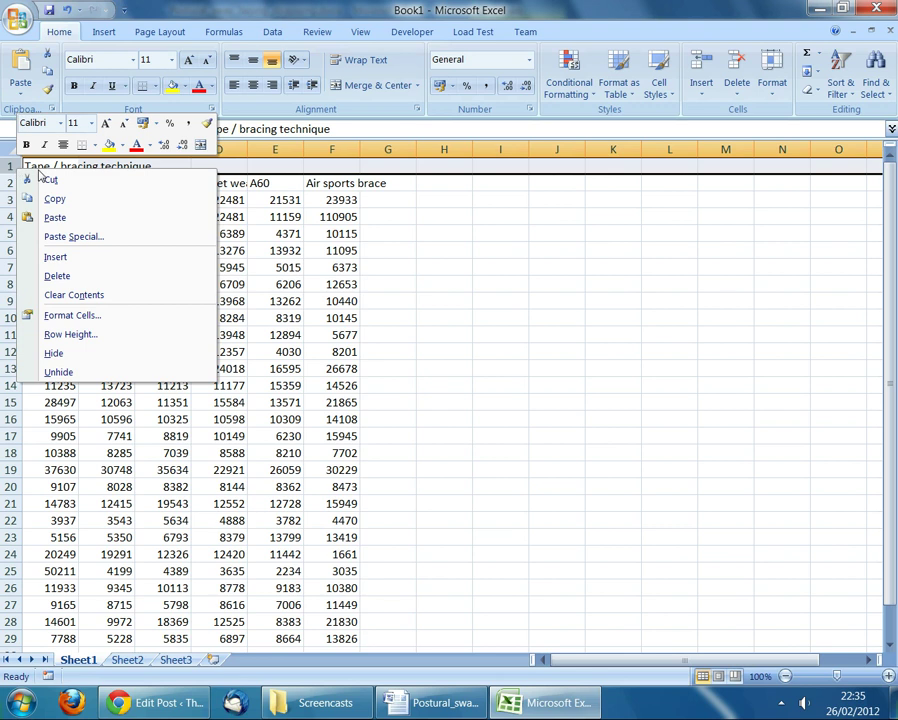
left_click(76, 283)
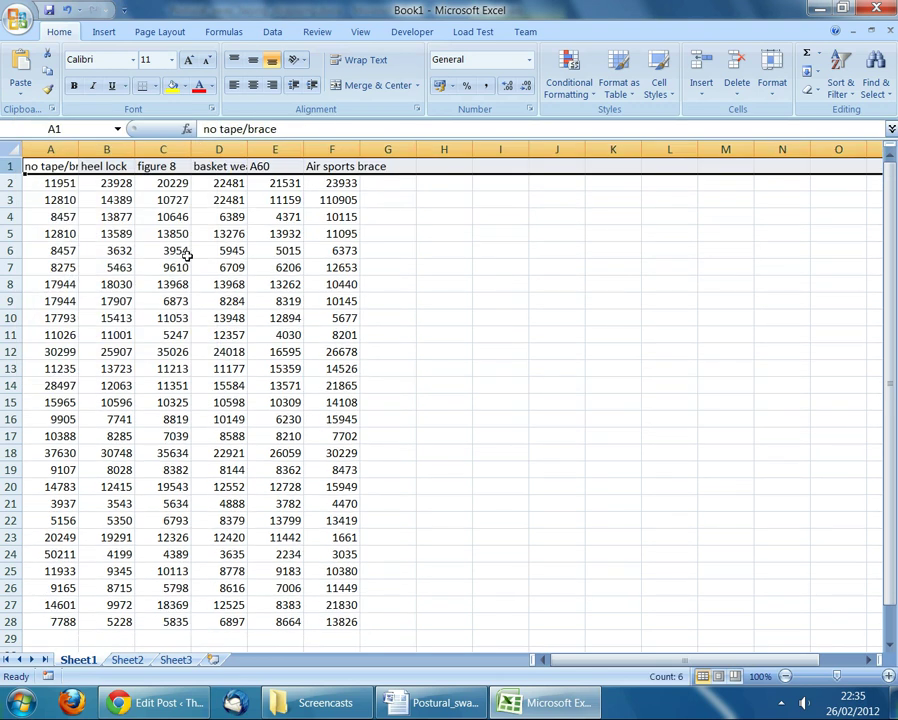
left_click(172, 254)
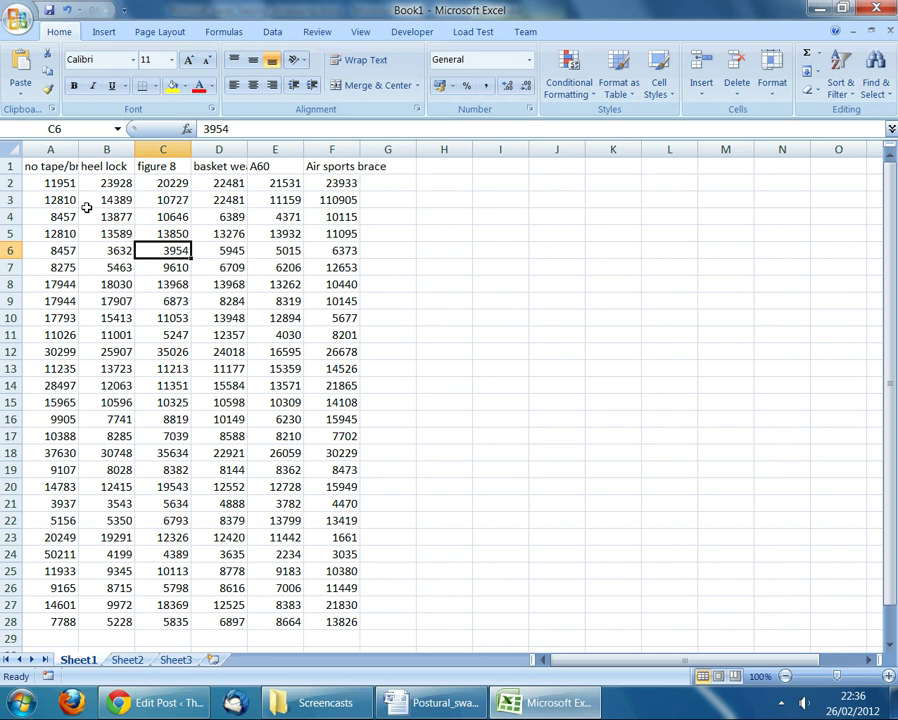
Auto-fit the width of all worksheet columns so that the condition headings fit.
left_click(7, 148)
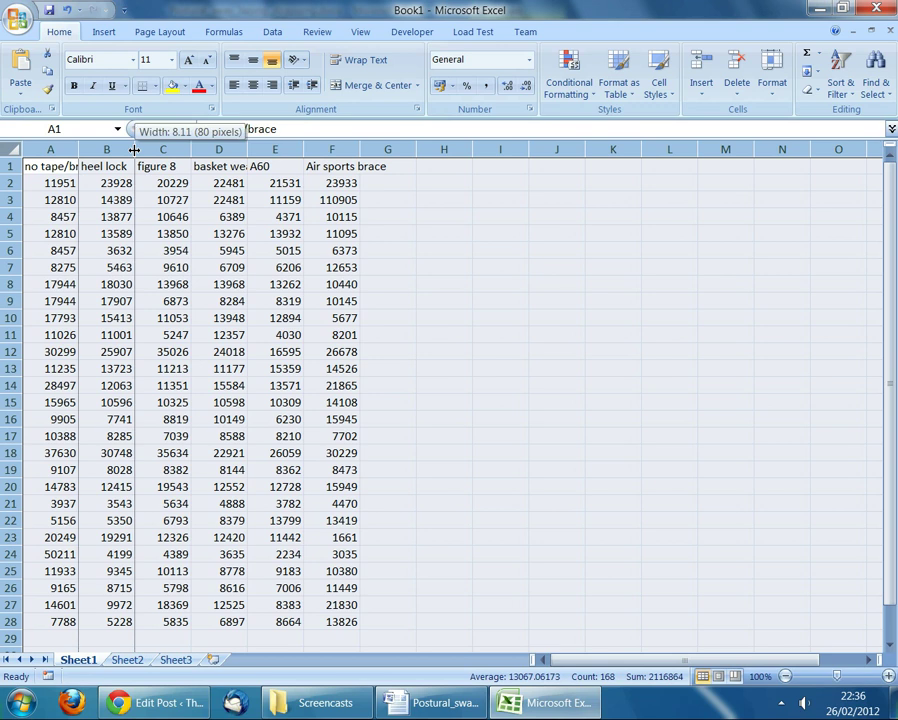
double_click(134, 150)
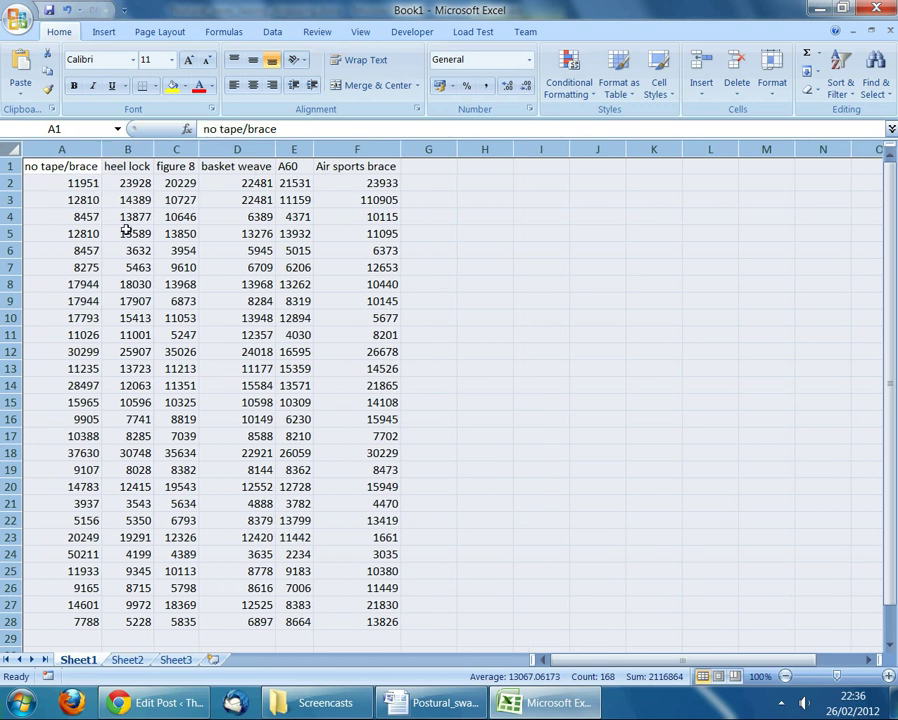
left_click(72, 216)
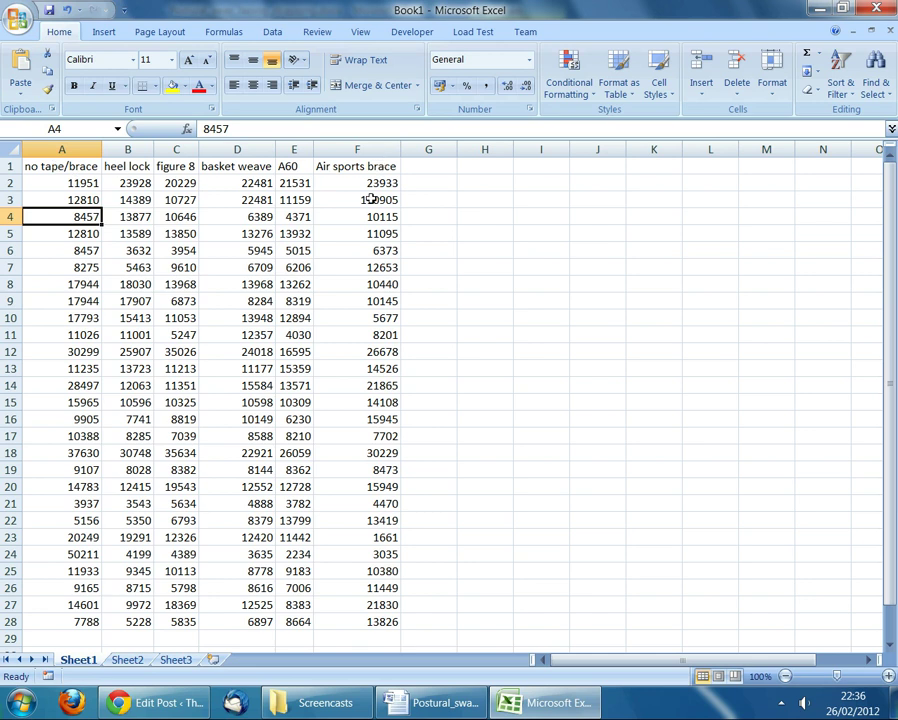
Replace every space with an underscore in the header cells A1:F1.
left_click_drag(46, 167, 364, 168)
left_click(884, 84)
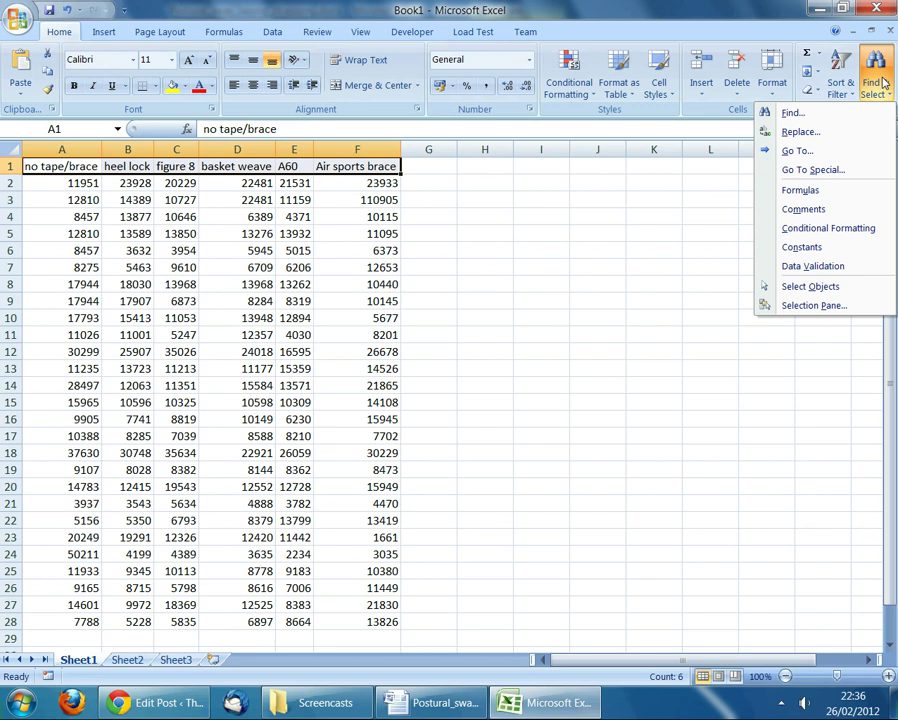
left_click(815, 136)
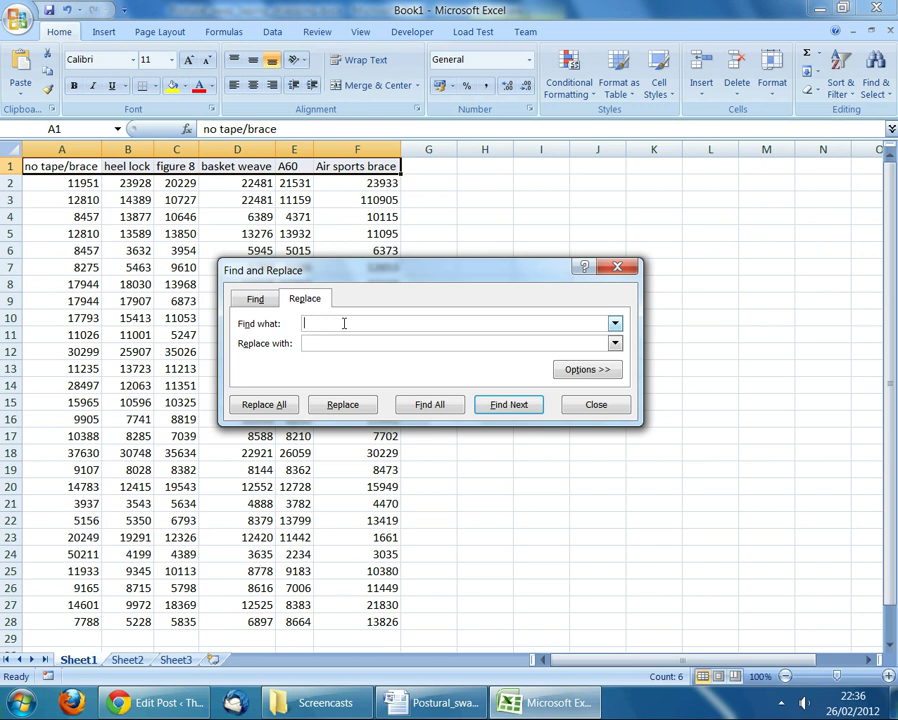
left_click(343, 344)
left_click(281, 405)
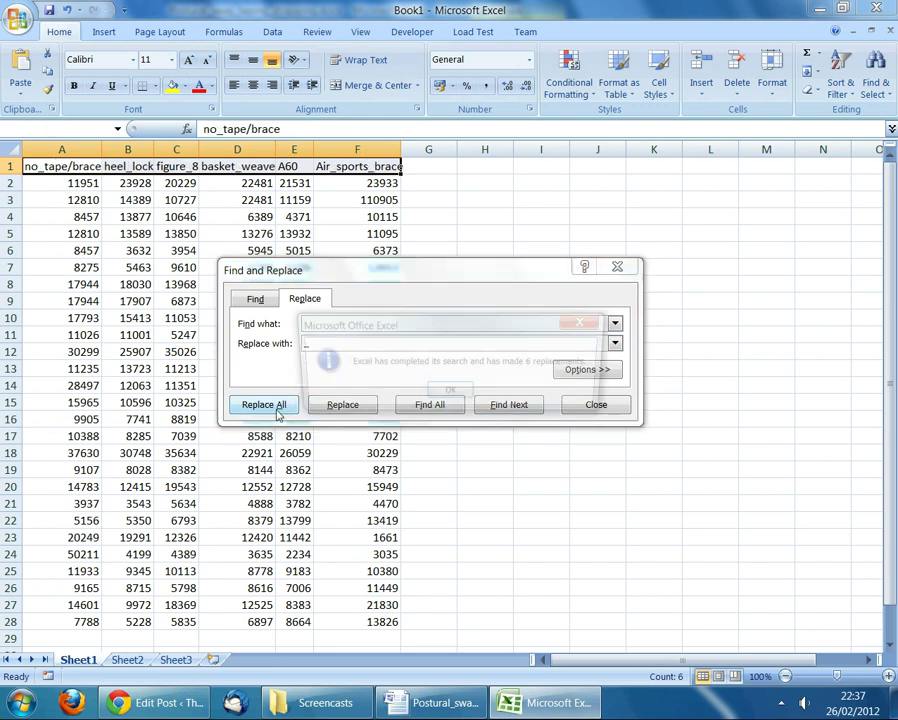
left_click(450, 396)
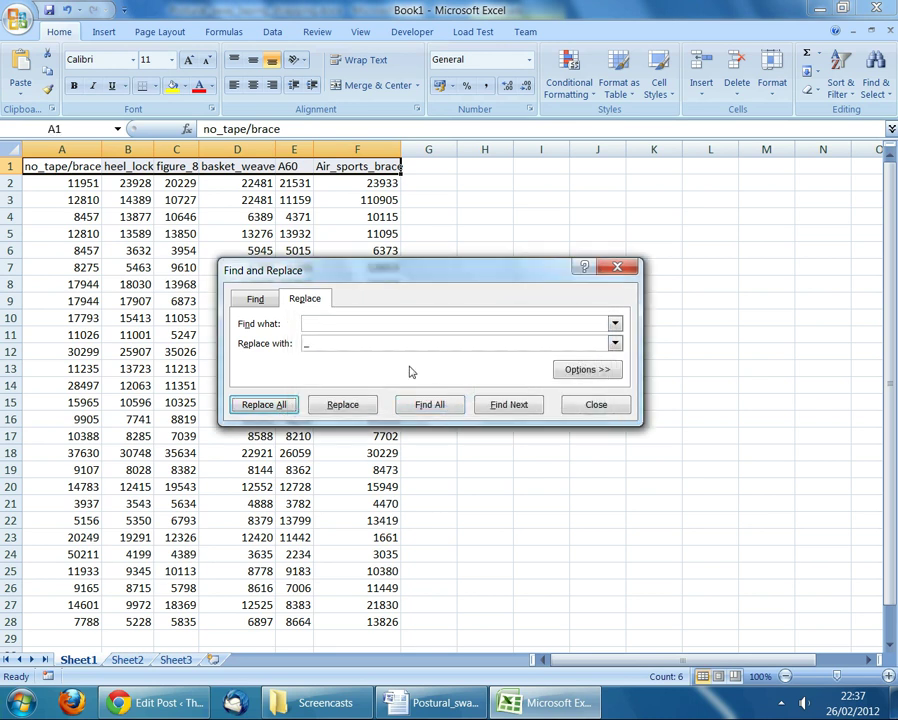
left_click(631, 268)
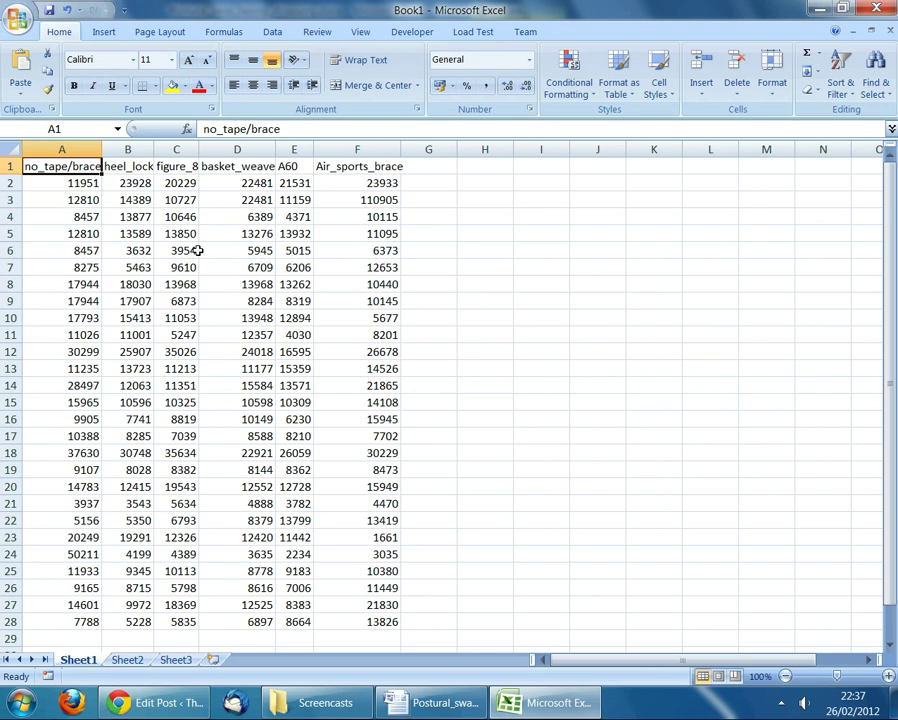
Replace the slash in the header in cell A1 so that it reads no_tape_or_brace.
left_click(251, 129)
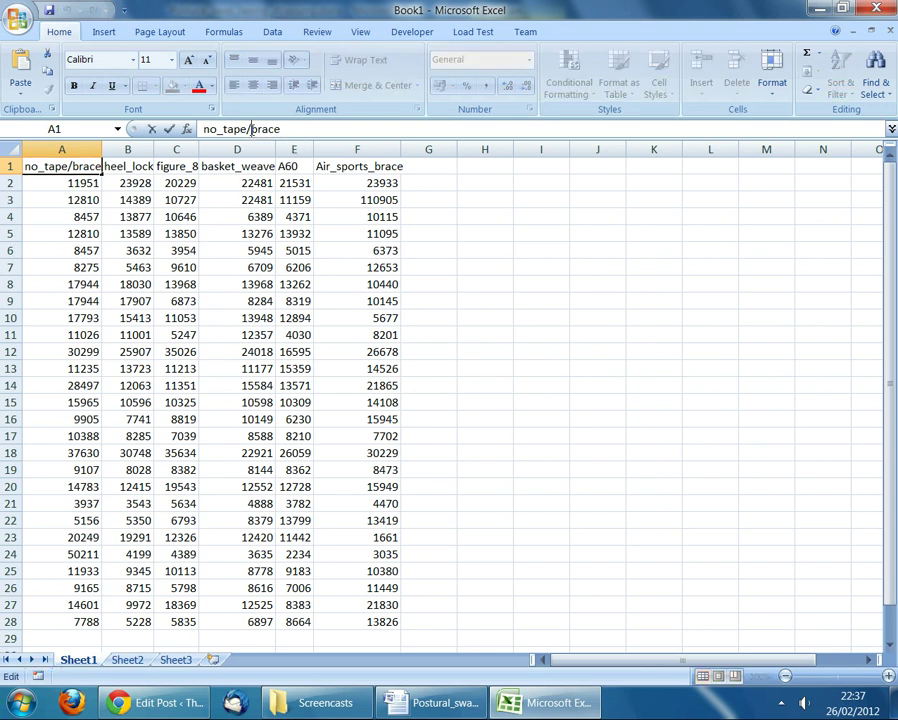
key("BackSpace")
type("_or_")
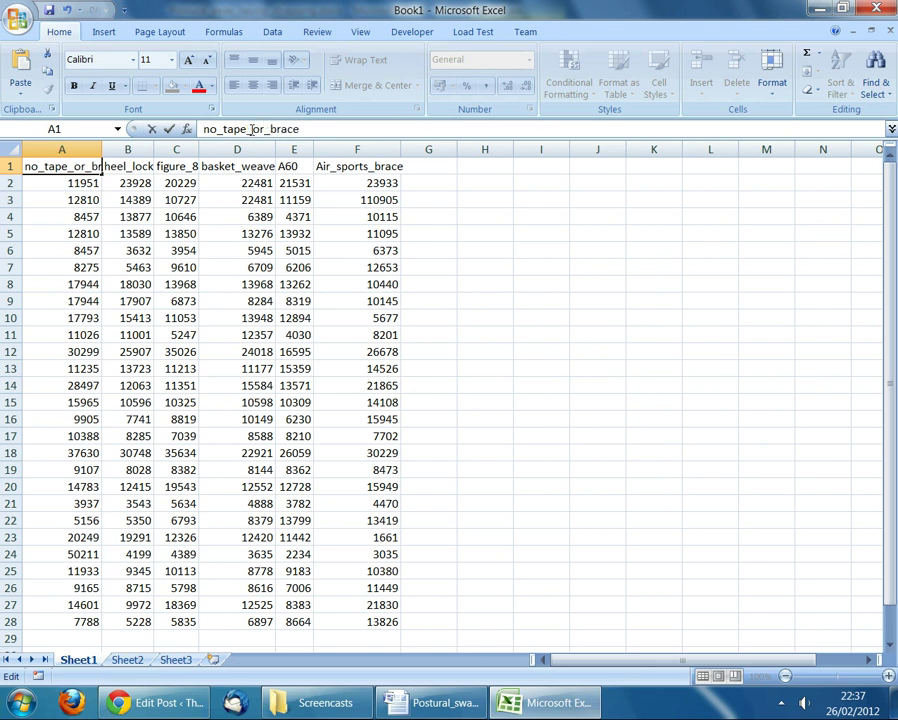
left_click(216, 213)
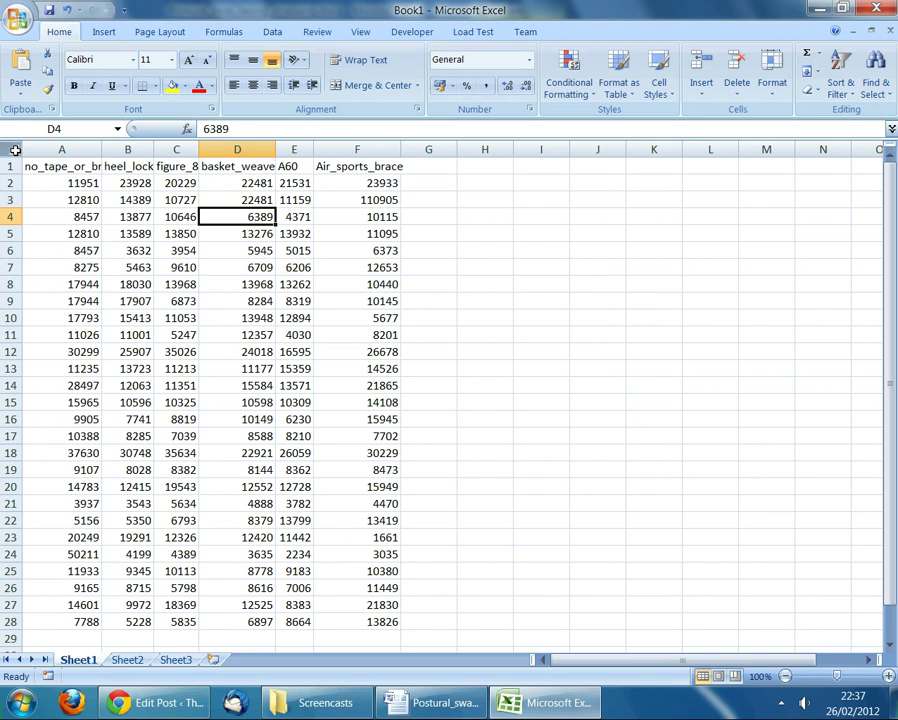
Auto-fit all column widths again to suit the renamed headers.
left_click(14, 150)
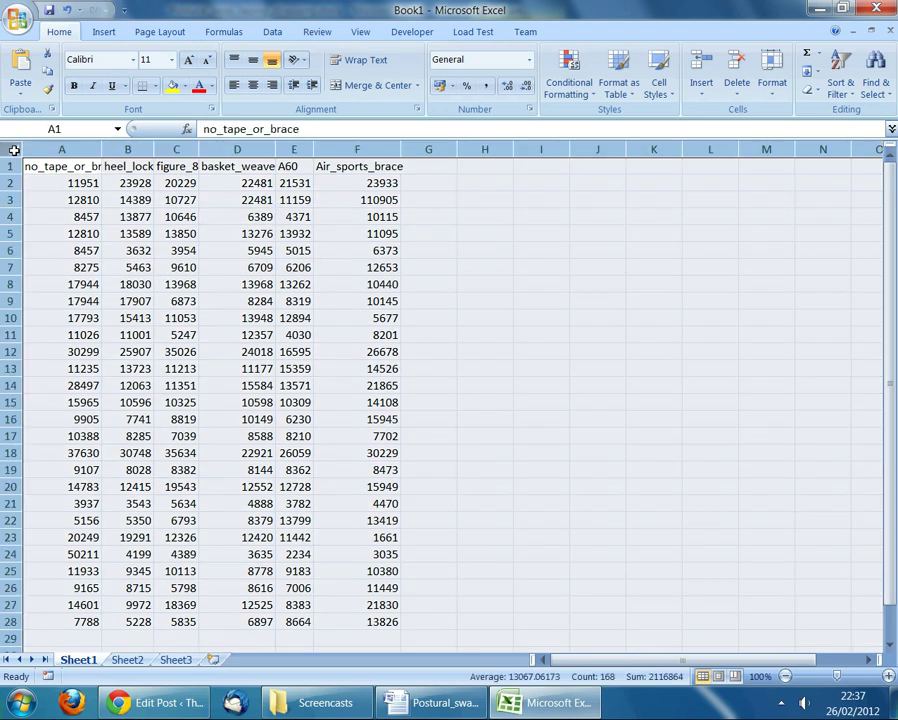
double_click(102, 150)
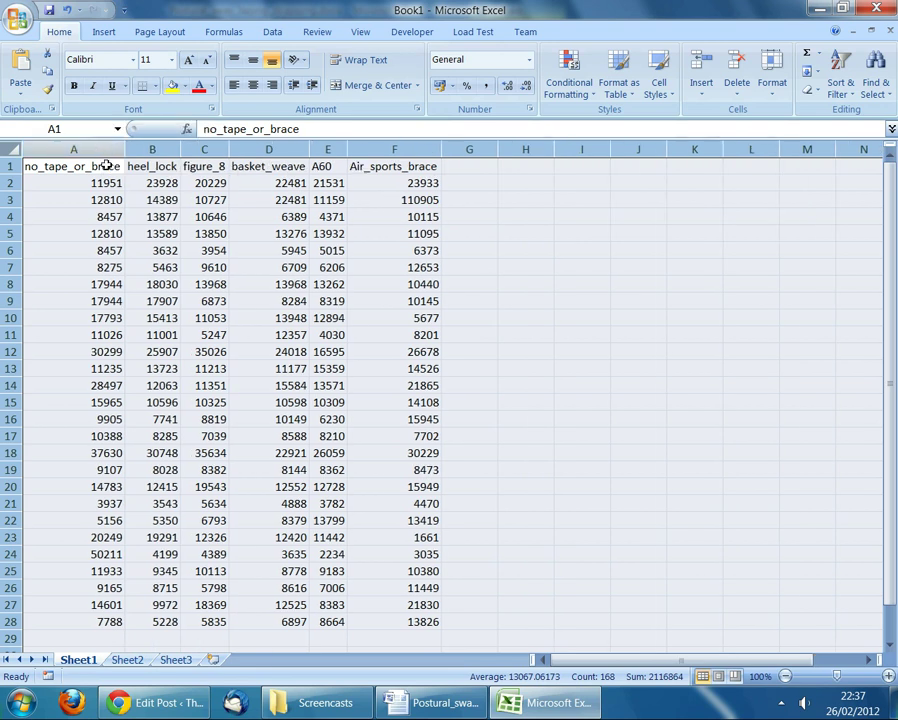
left_click(168, 232)
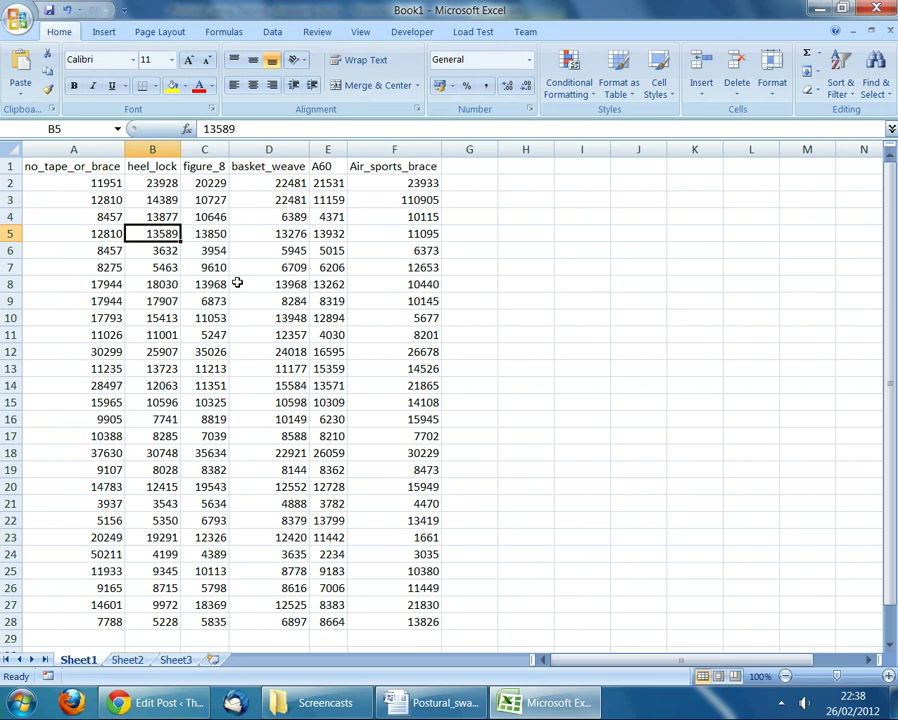
left_click(60, 149)
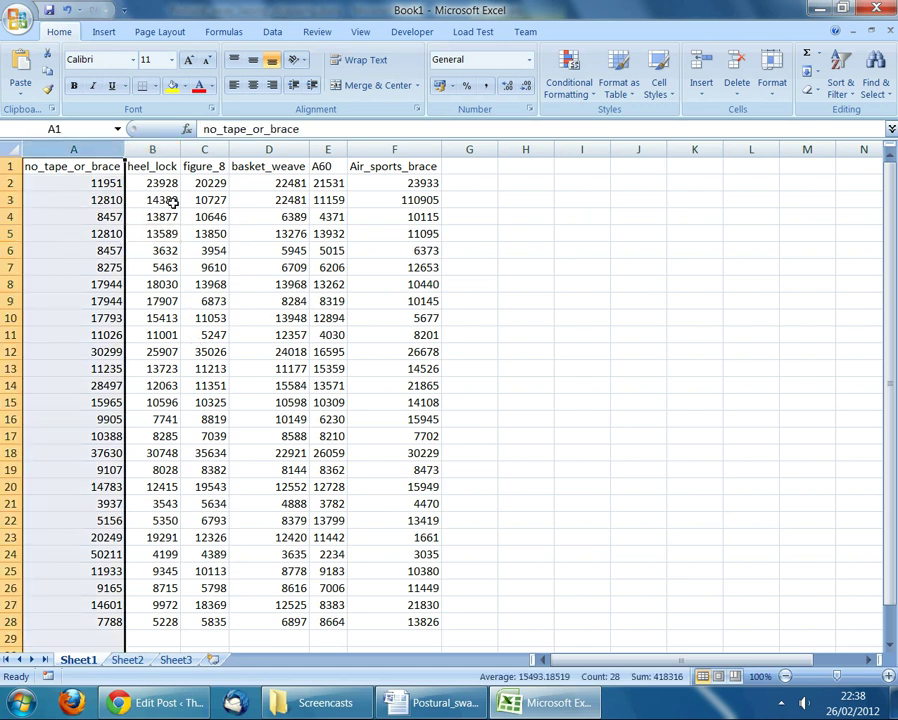
left_click(152, 149)
left_click(204, 149)
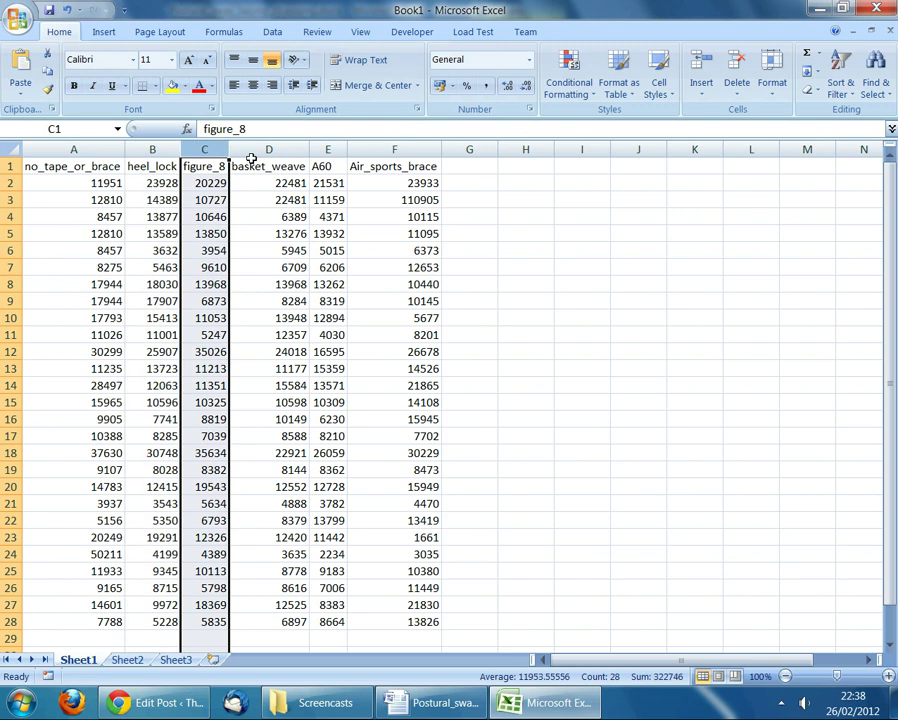
left_click(269, 149)
left_click(327, 149)
left_click(394, 149)
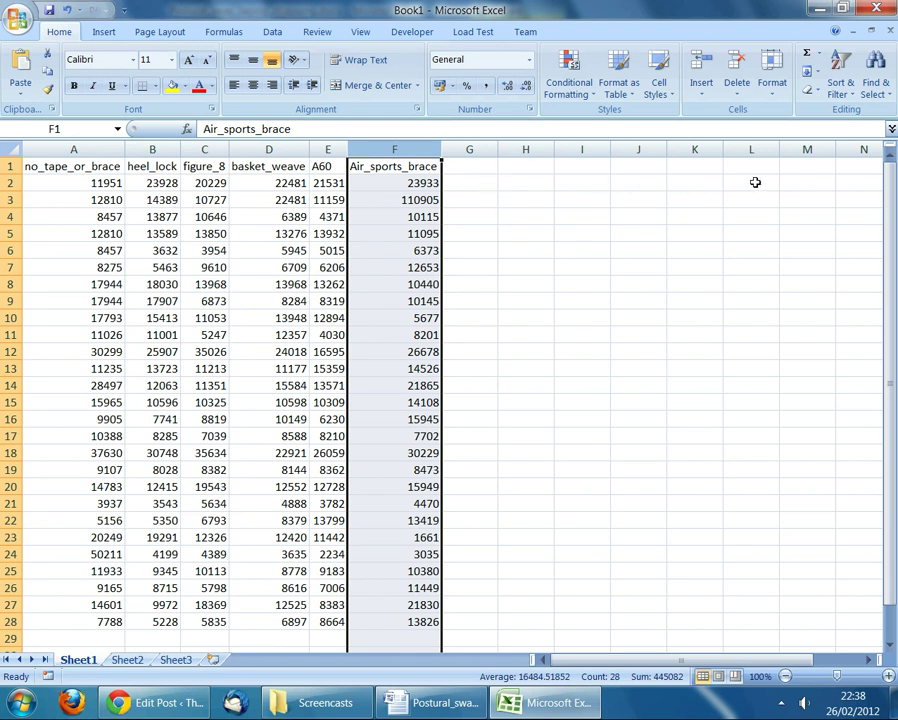
Copy the condition headers in B1:F1 and paste them into the empty cells G1:K1.
left_click(151, 167)
left_click_drag(151, 167, 376, 167)
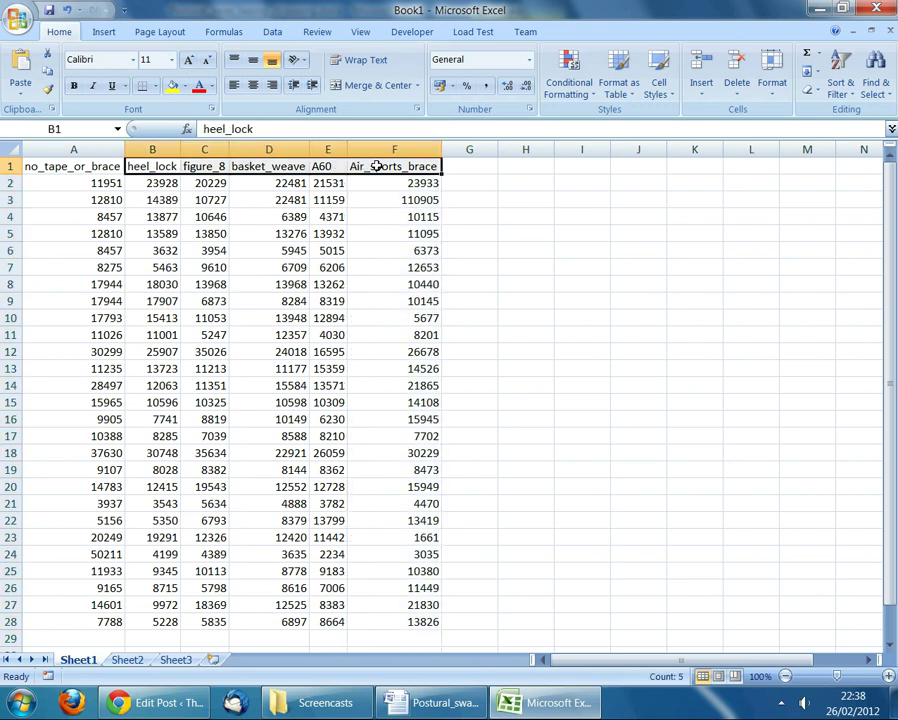
key("ctrl+c")
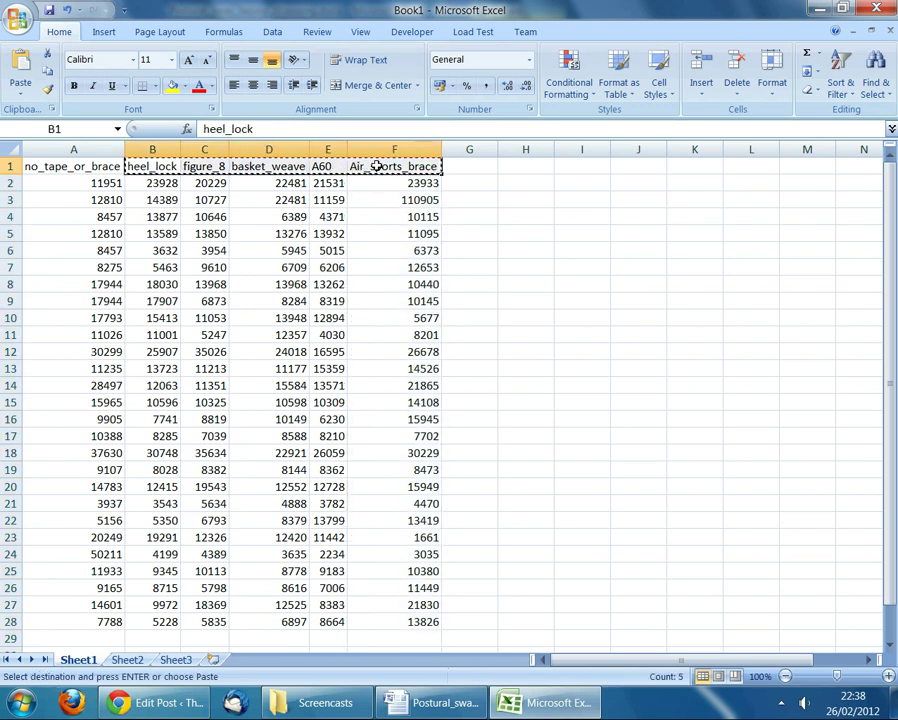
left_click(462, 169)
right_click(462, 169)
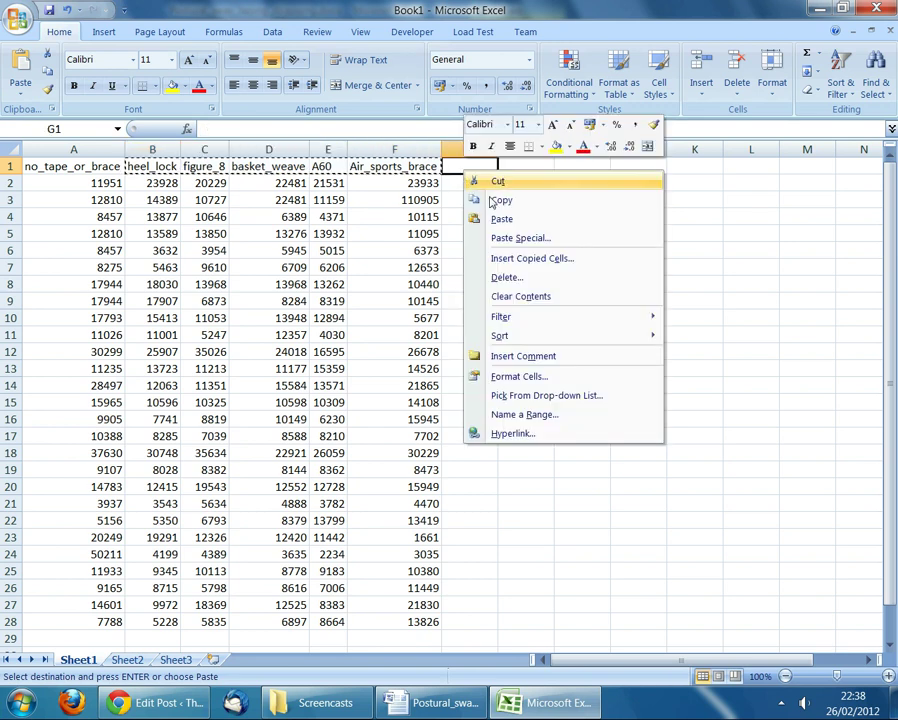
left_click(508, 219)
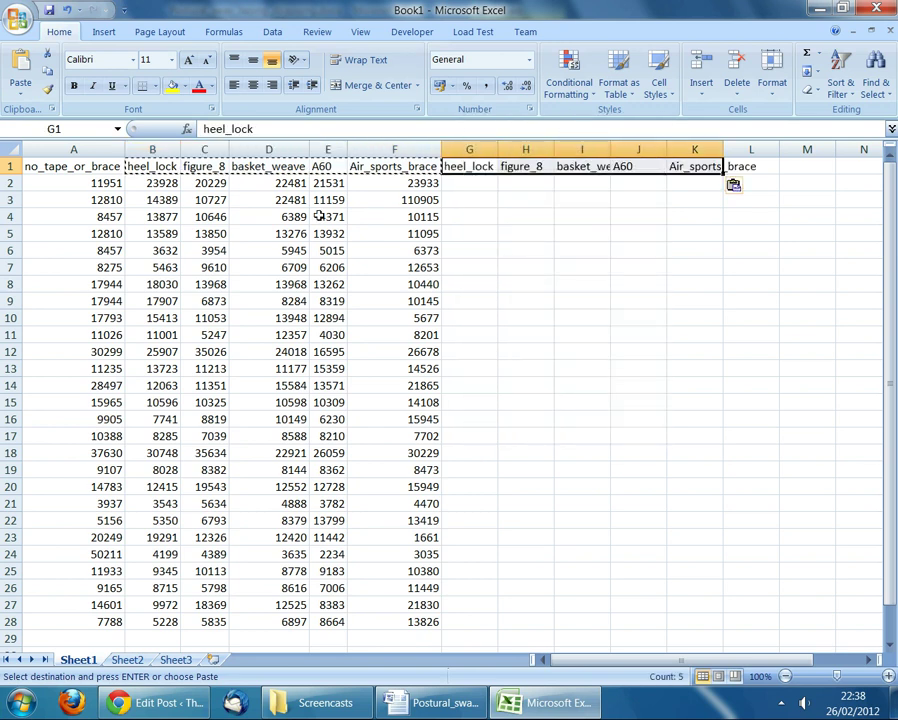
Add the prefix diff_nothing_ to the header in G1 so that it reads diff_nothing_heel_lock.
left_click(204, 129)
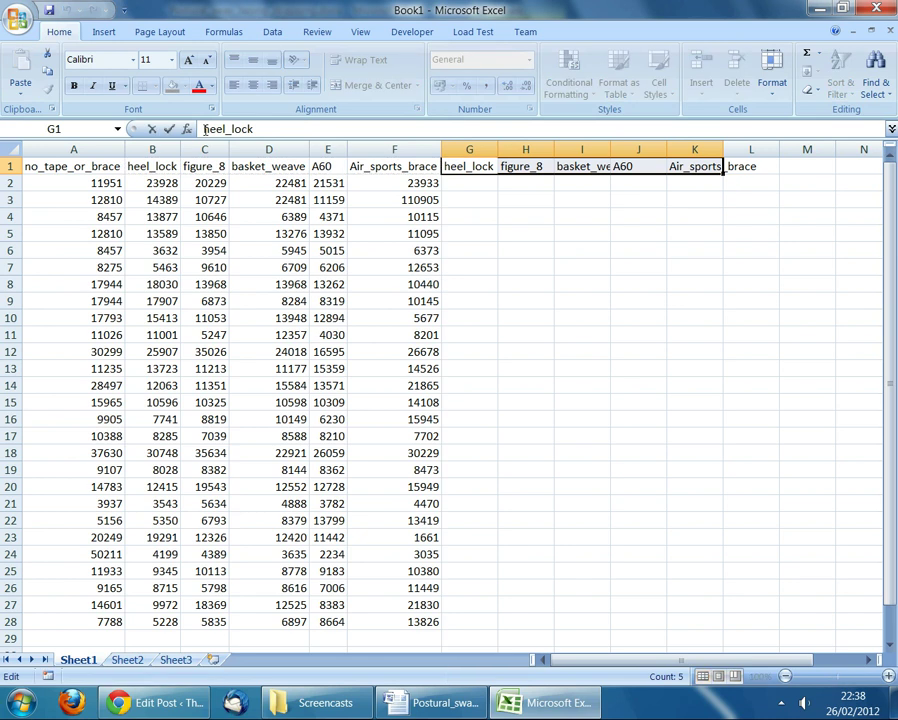
type("diff_no")
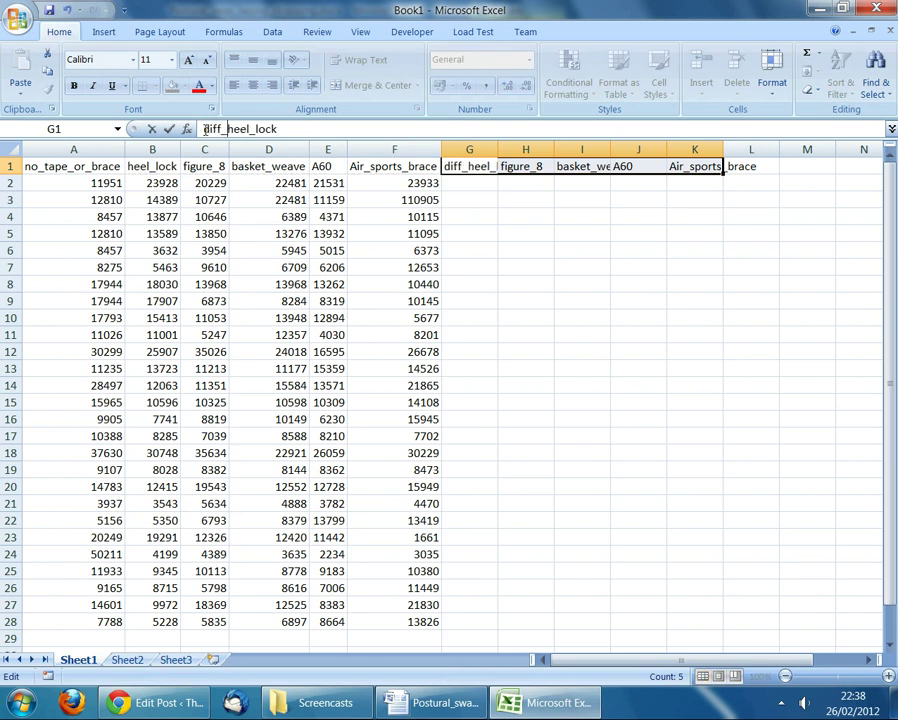
type("thom")
key("BackSpace")
key("BackSpace")
key("BackSpace")
key("BackSpace")
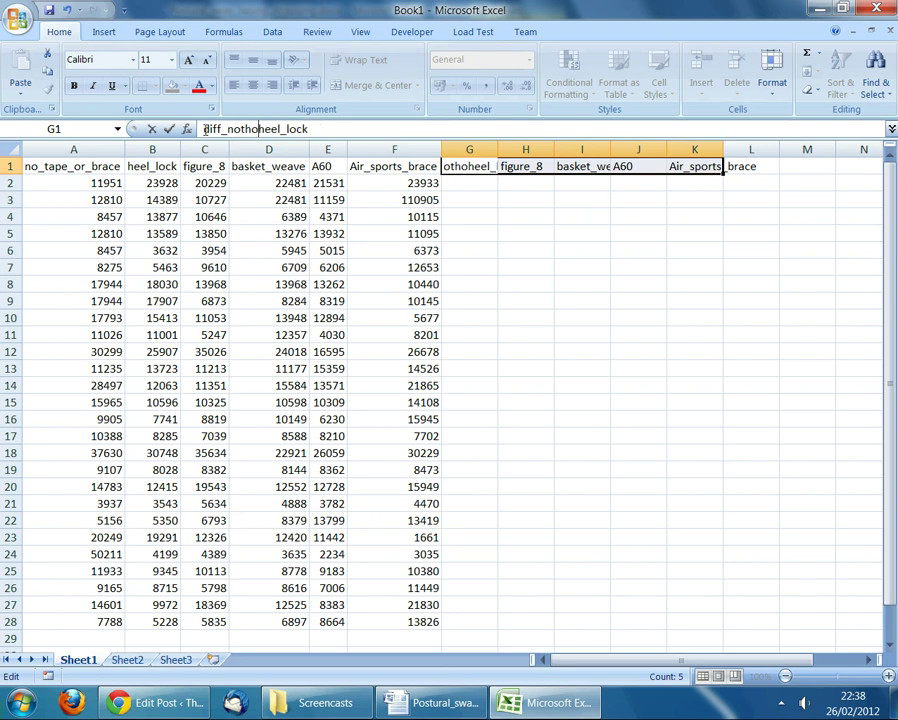
type("thing")
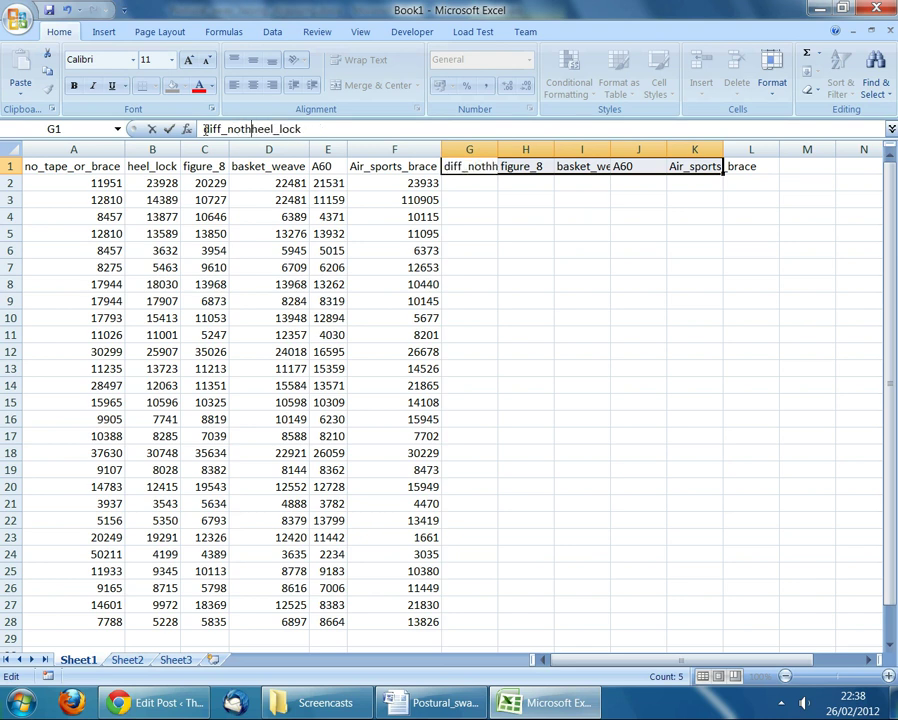
type("_")
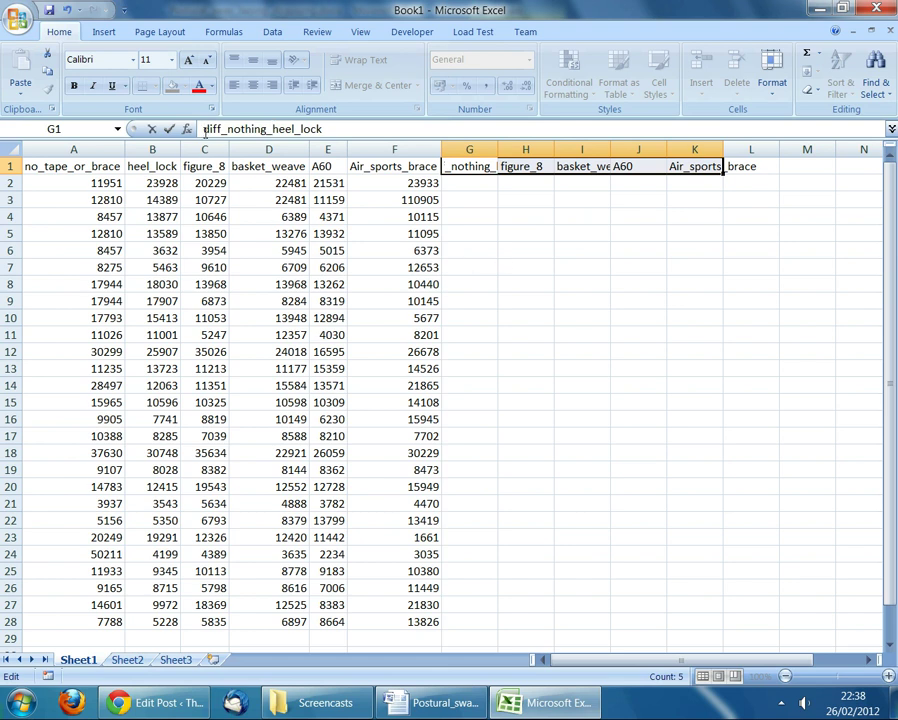
Copy the diff_nothing_ prefix from G1 and insert it in front of each of the headers in H1:K1.
left_click_drag(204, 129, 271, 130)
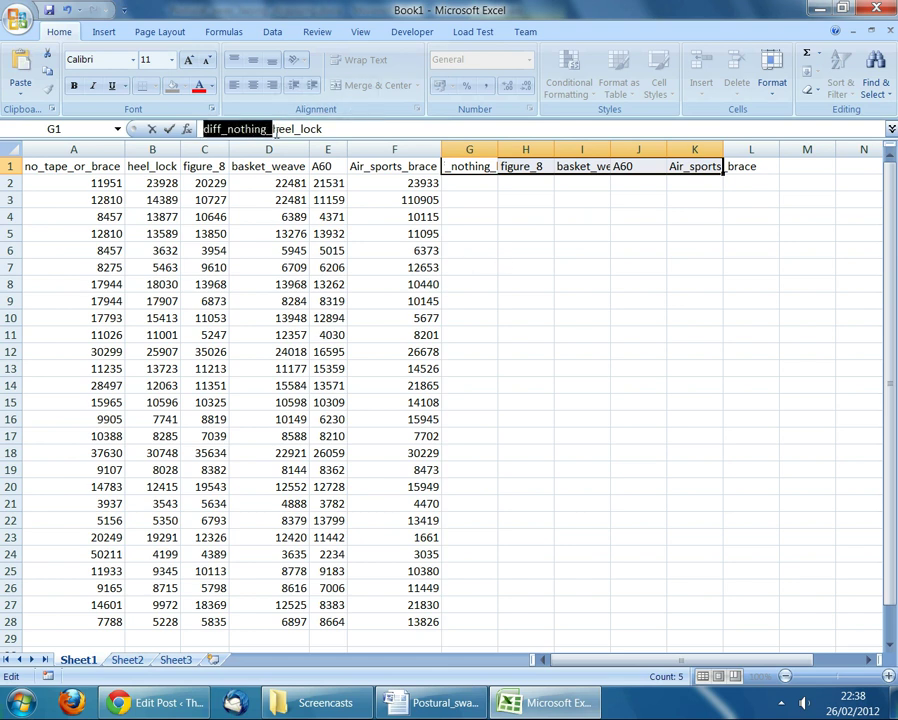
left_click(525, 266)
left_click(517, 167)
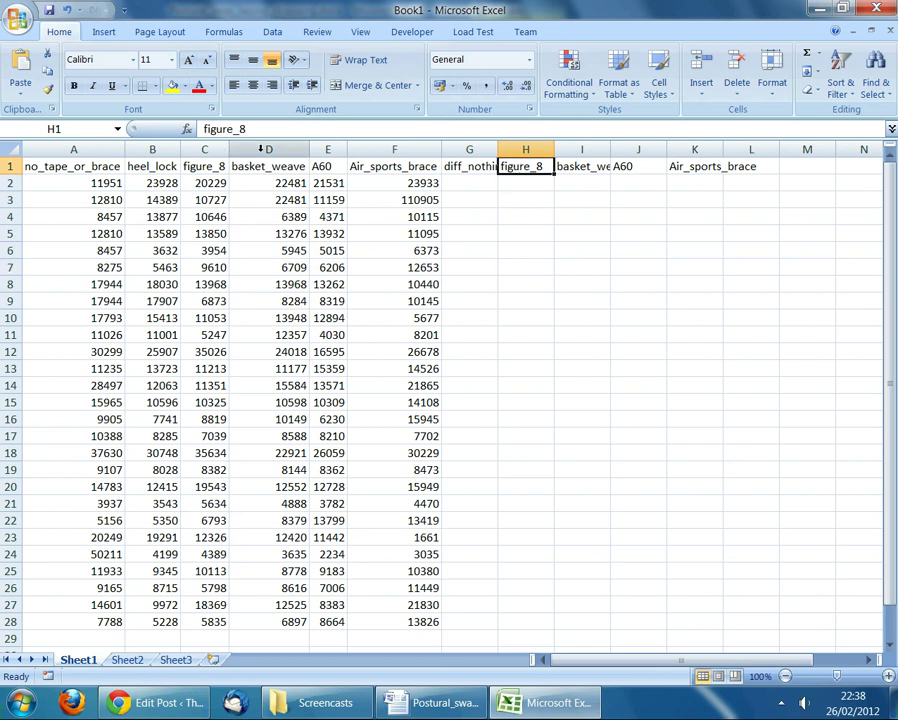
left_click(203, 130)
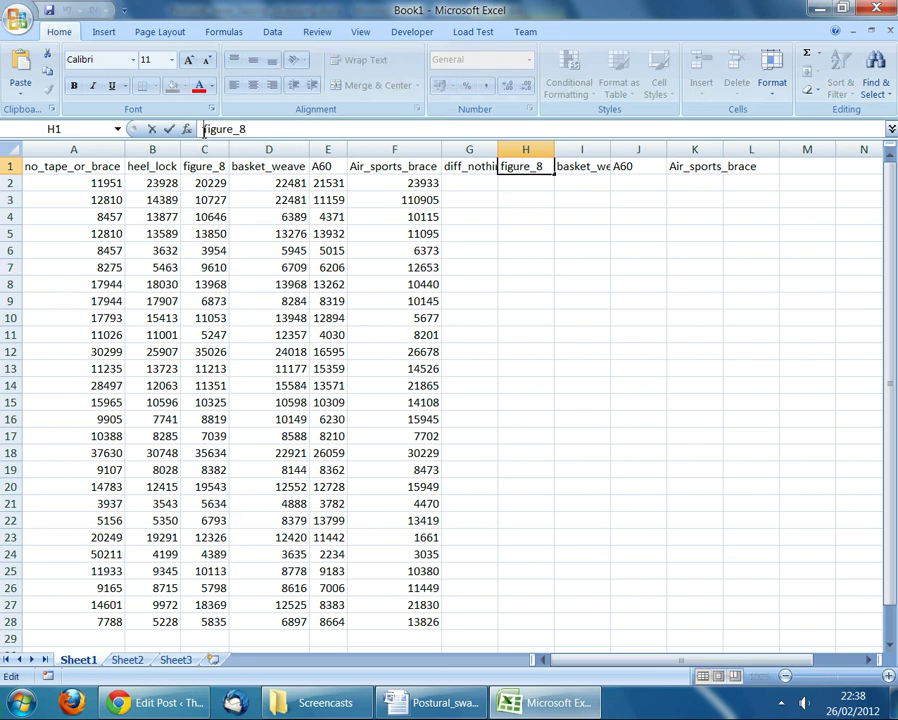
key("ctrl+v")
left_click(578, 167)
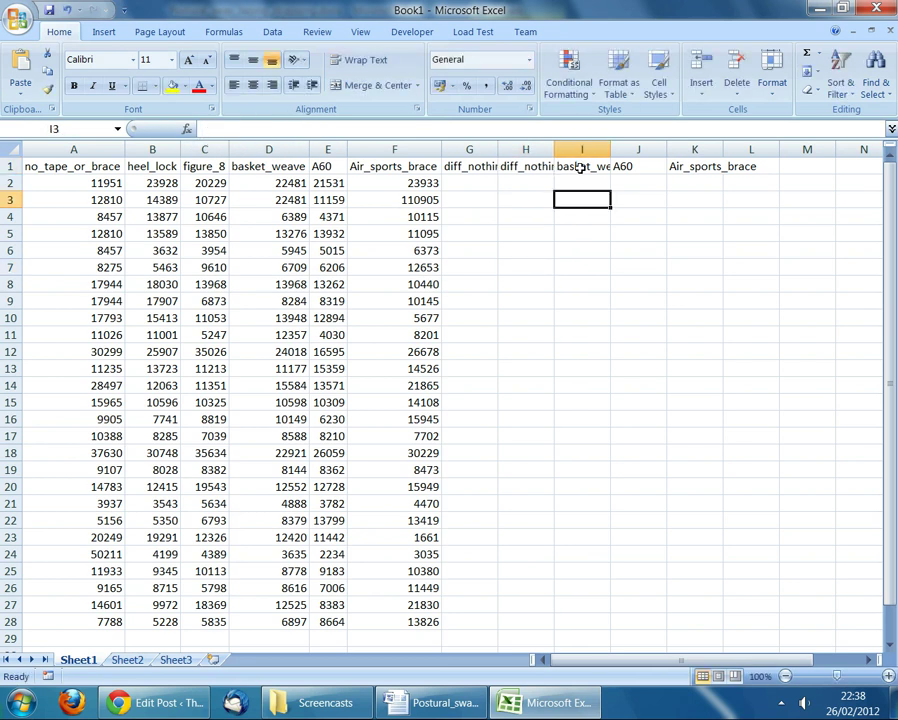
left_click(203, 130)
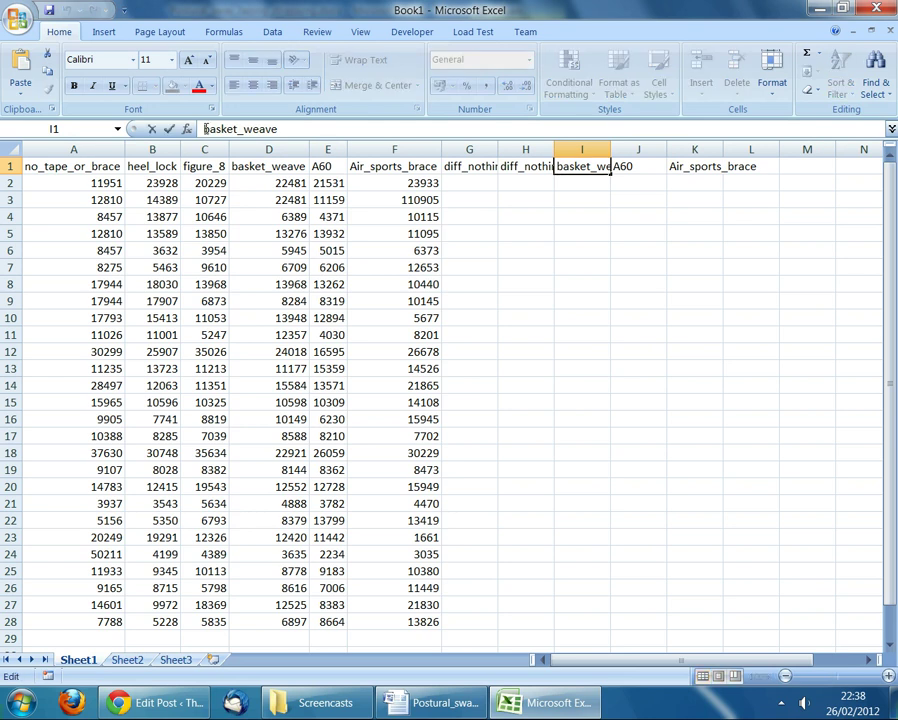
key("ctrl+v")
left_click(621, 268)
left_click(626, 167)
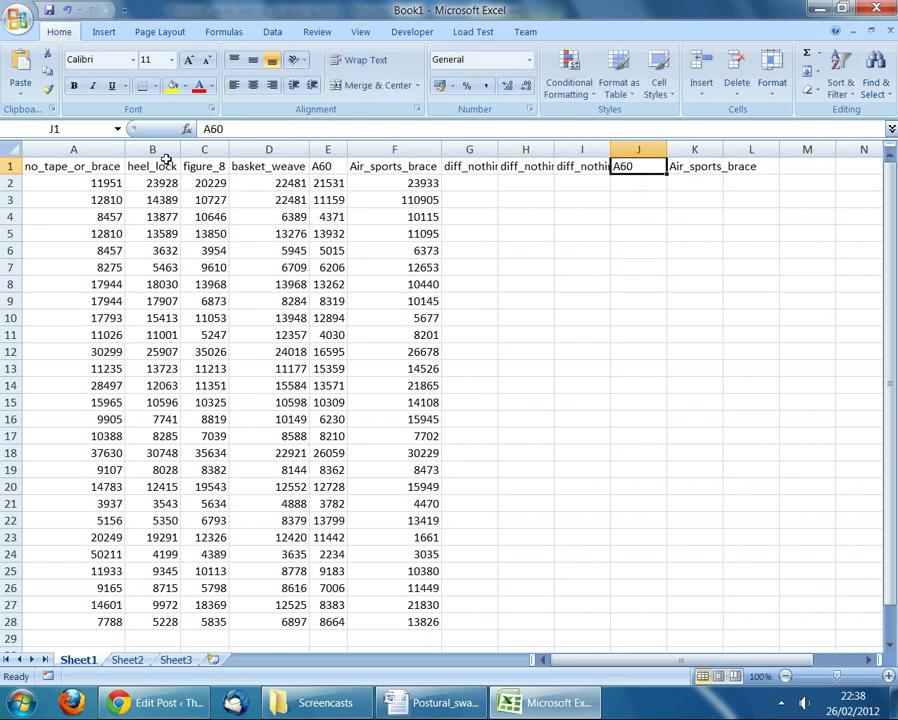
left_click(205, 129)
key("ctrl+v")
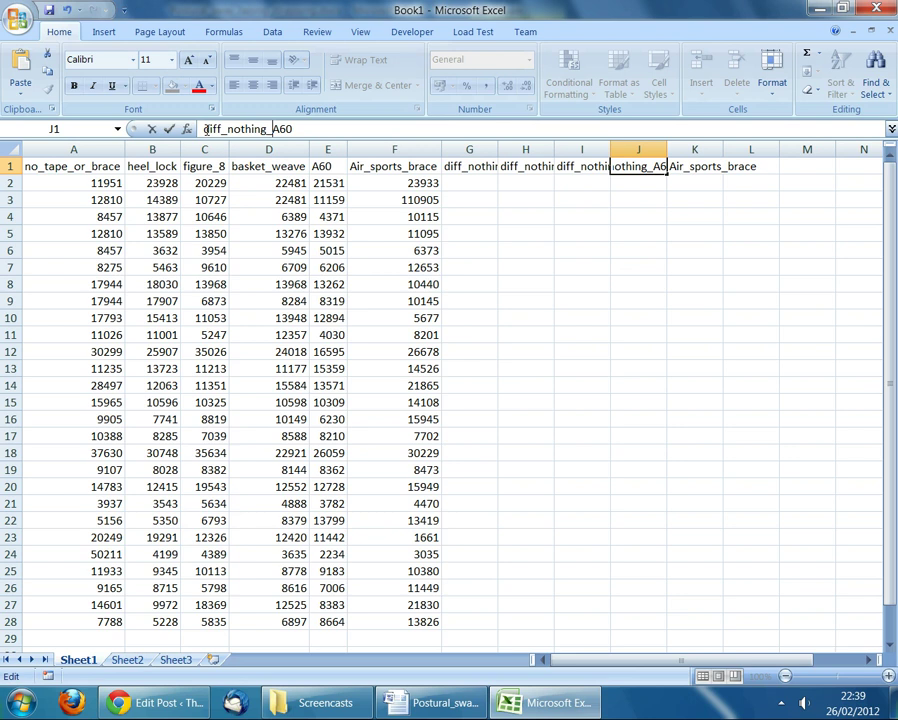
left_click(584, 233)
left_click(695, 167)
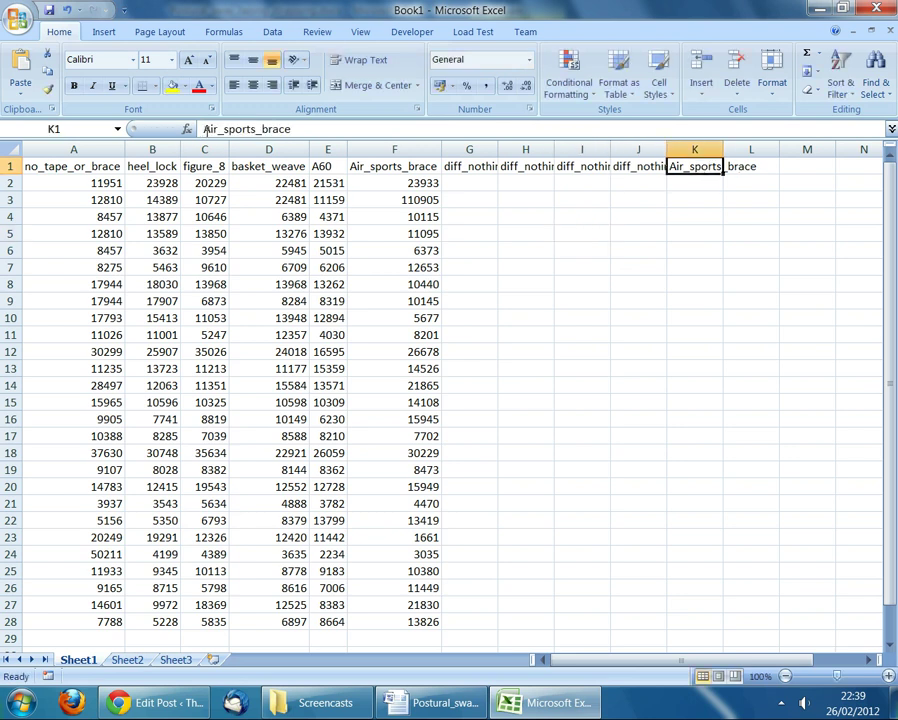
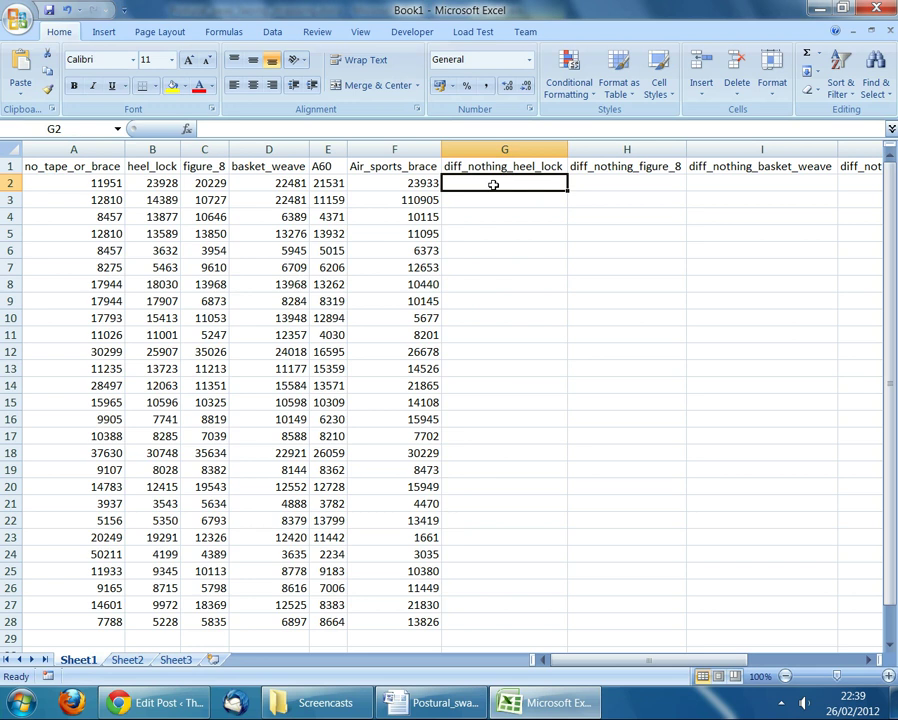
Enter the formula =$A2-B2 in G2, fixing only the column of the no_tape_or_brace reference.
type("=")
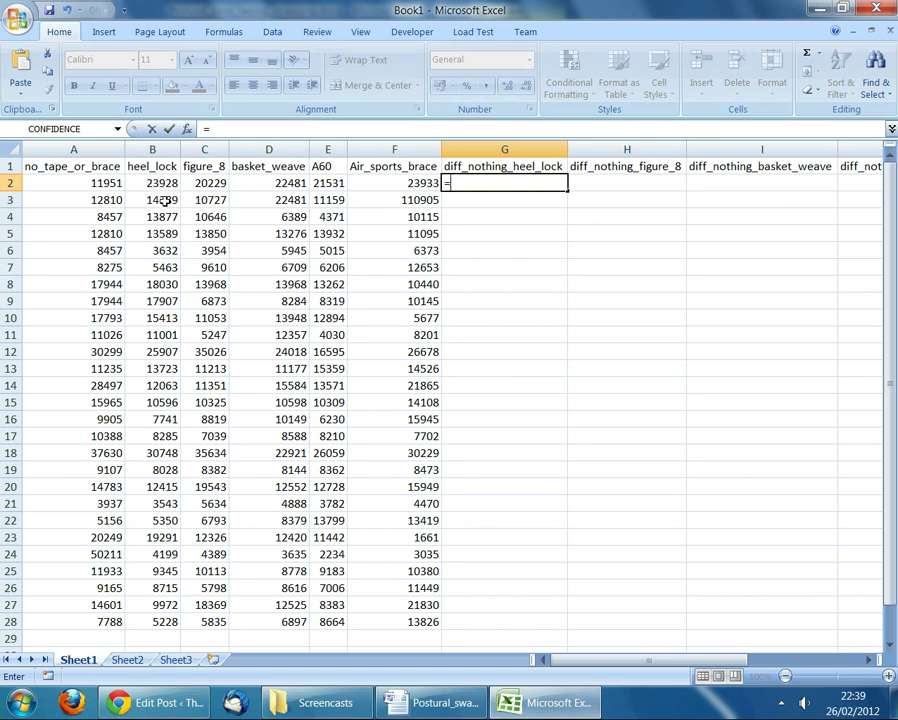
left_click(106, 184)
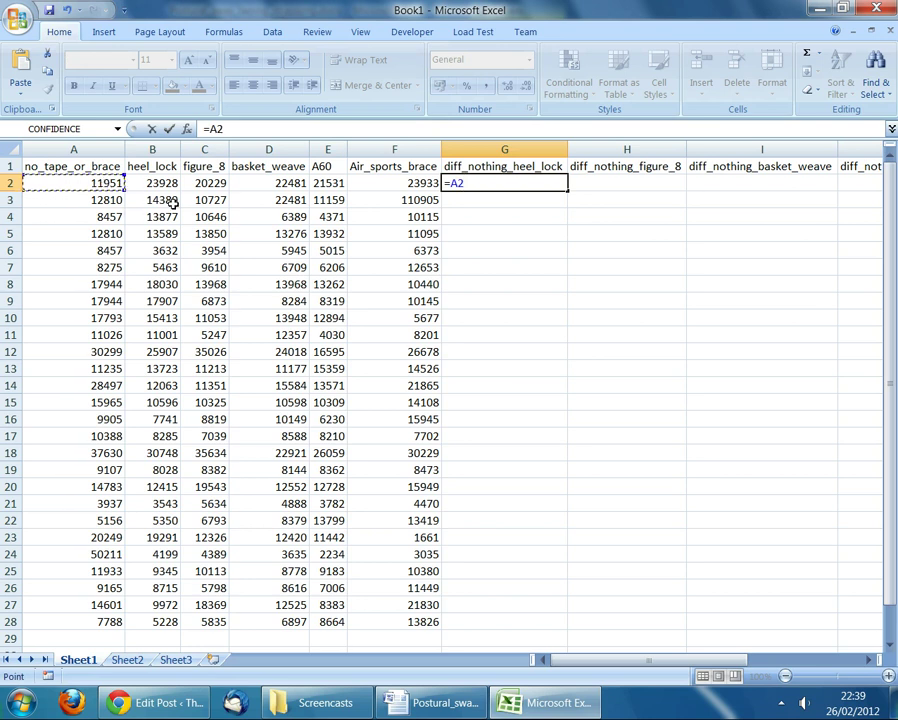
type("-")
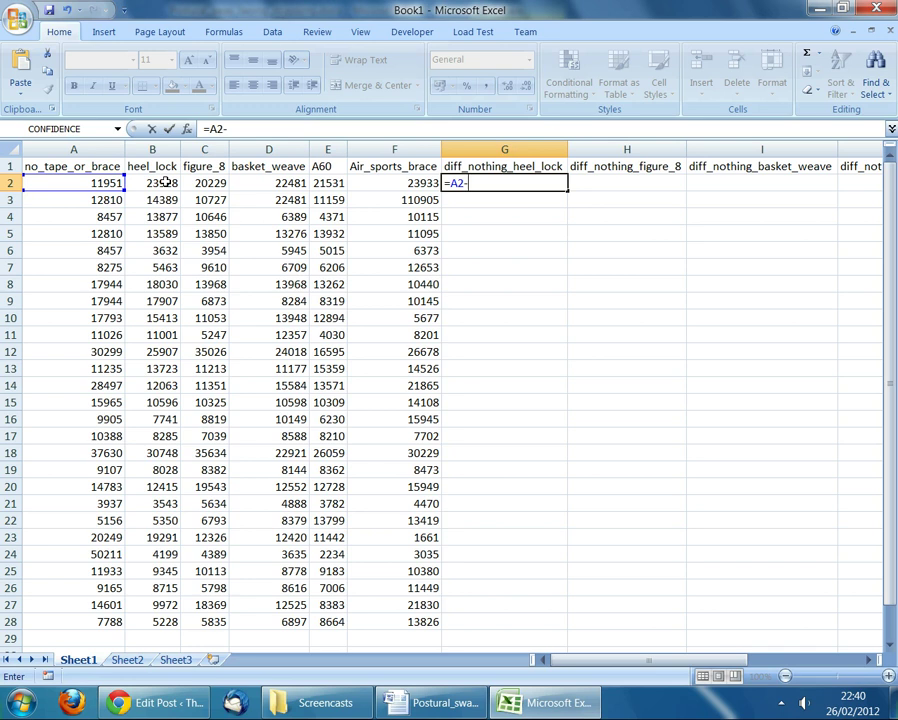
left_click(166, 182)
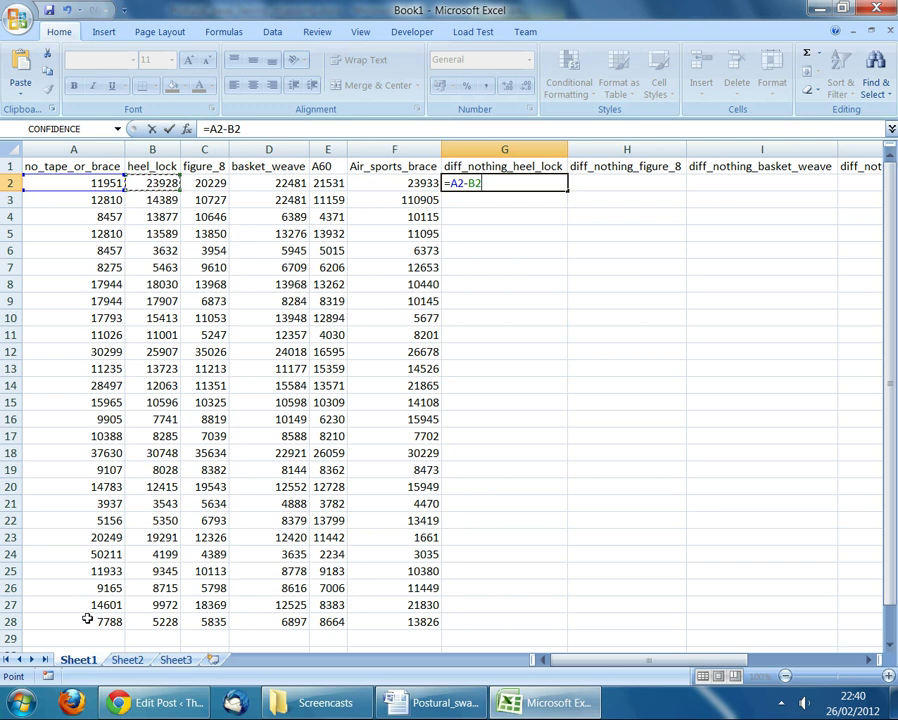
double_click(213, 129)
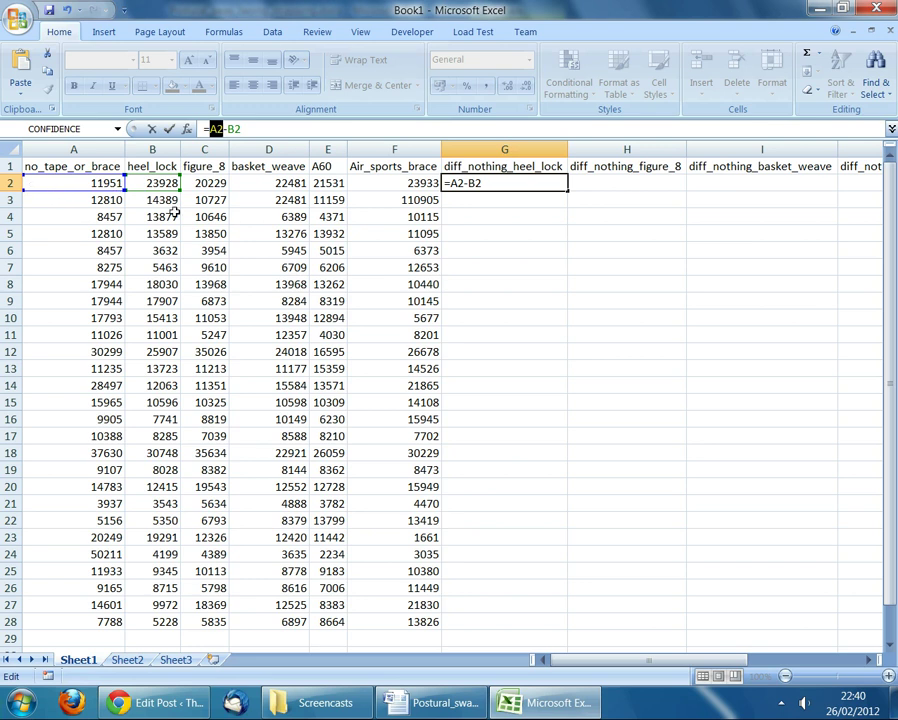
key("F4")
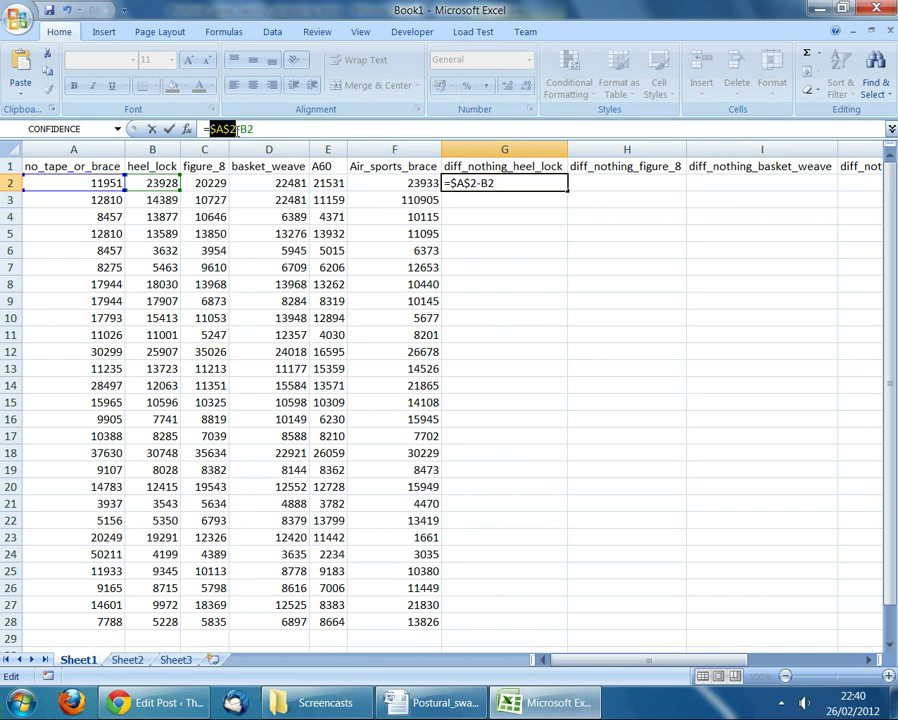
key("F4")
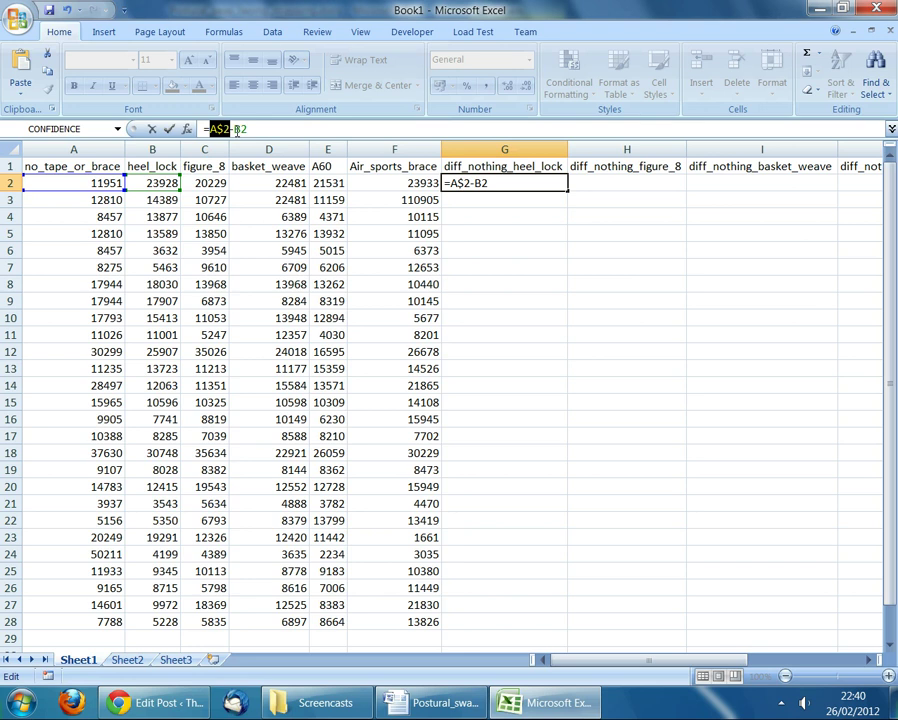
key("F4")
key("Return")
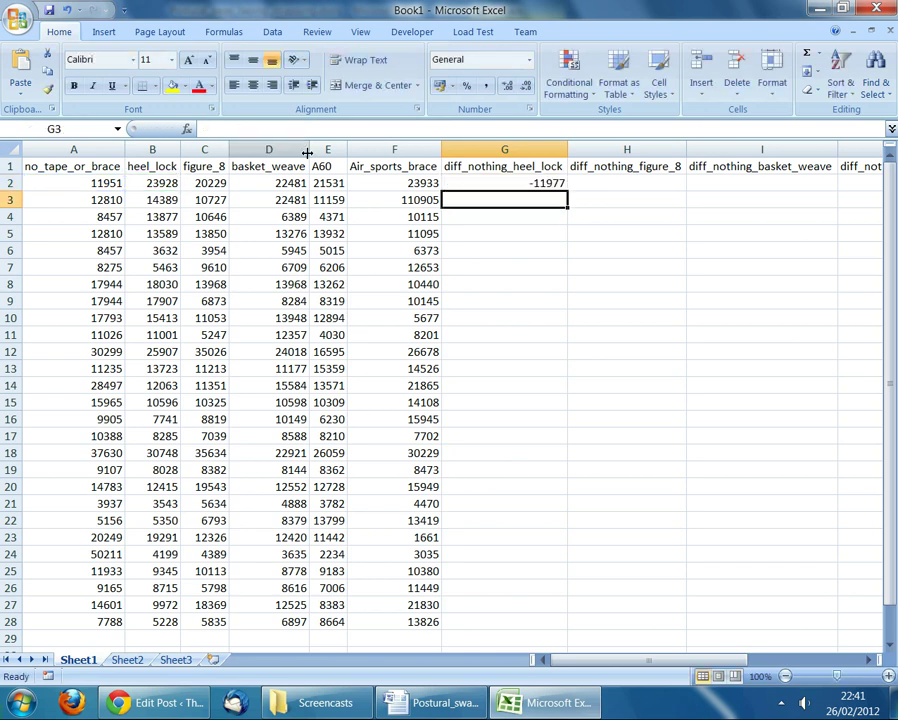
Fill the difference formula from G2 down to row 28 and across to column K.
left_click(514, 182)
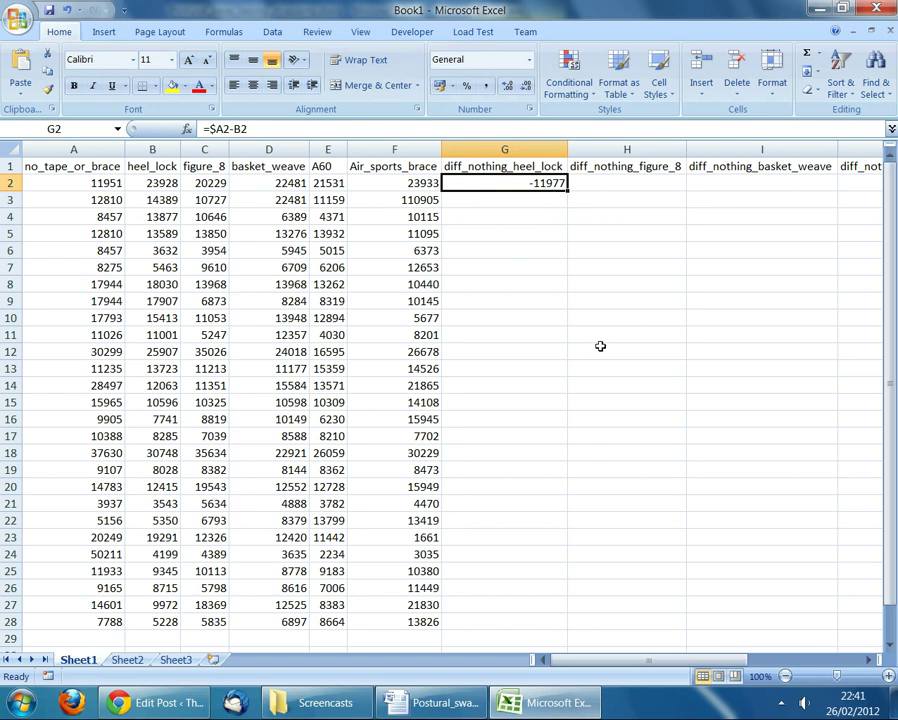
double_click(567, 190)
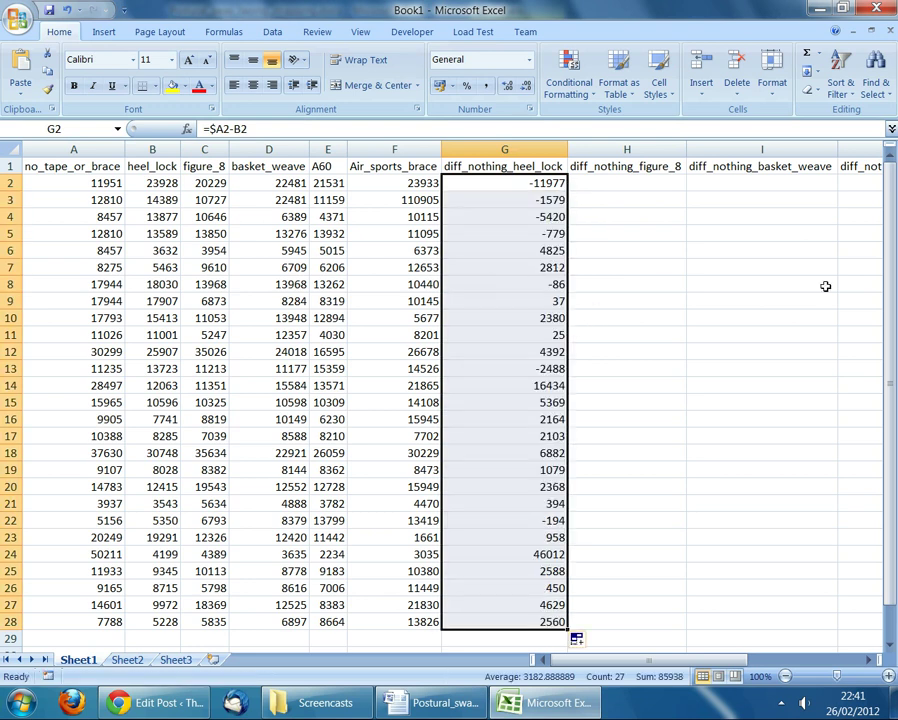
left_click_drag(568, 627, 808, 618)
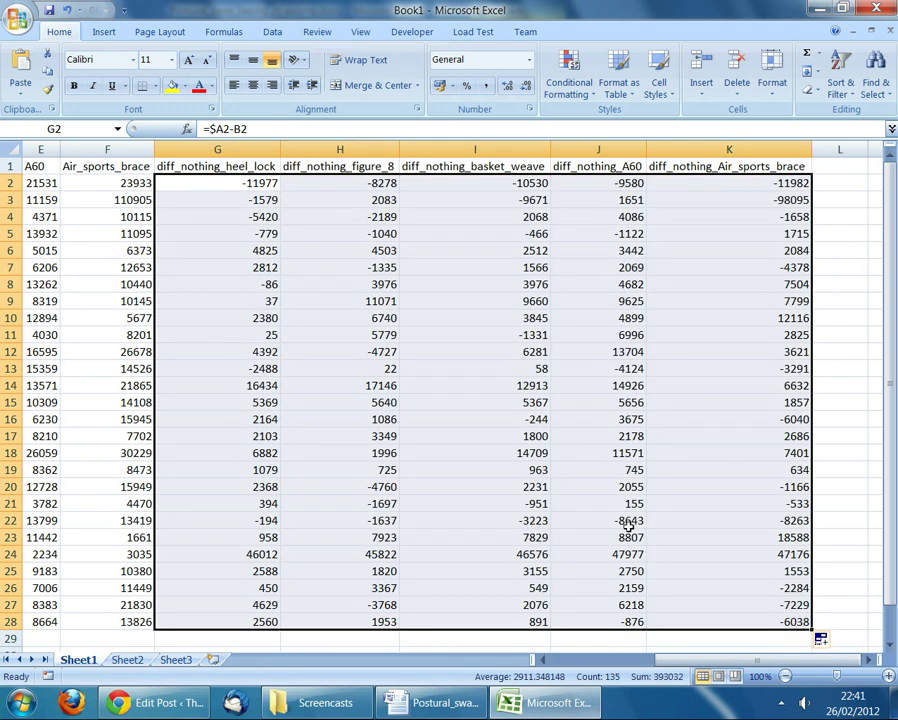
Check which source cells the copied difference formula in K9 refers to.
left_click(697, 303)
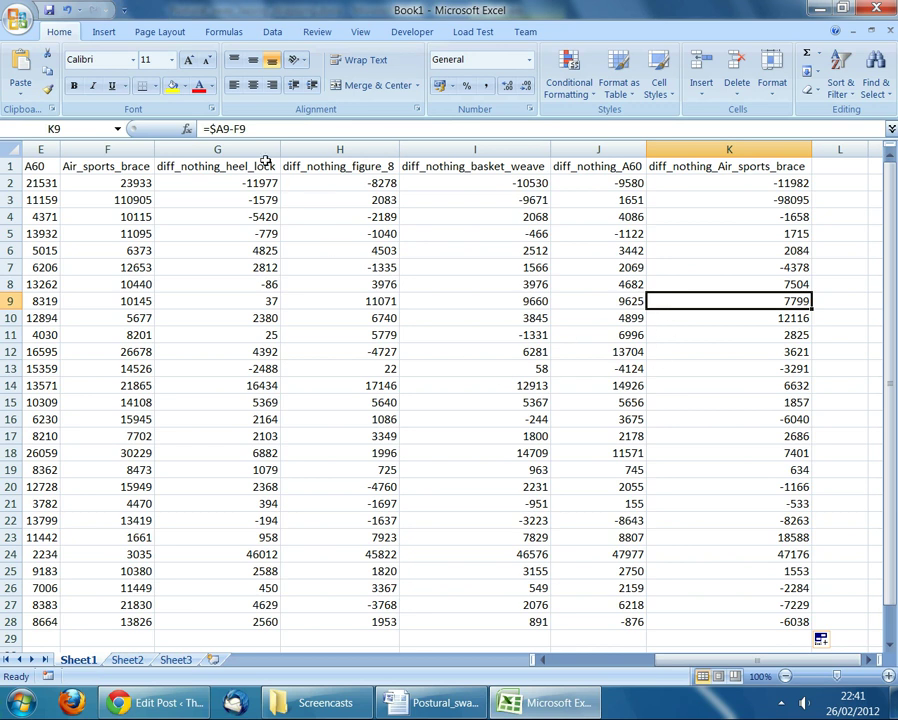
left_click(264, 130)
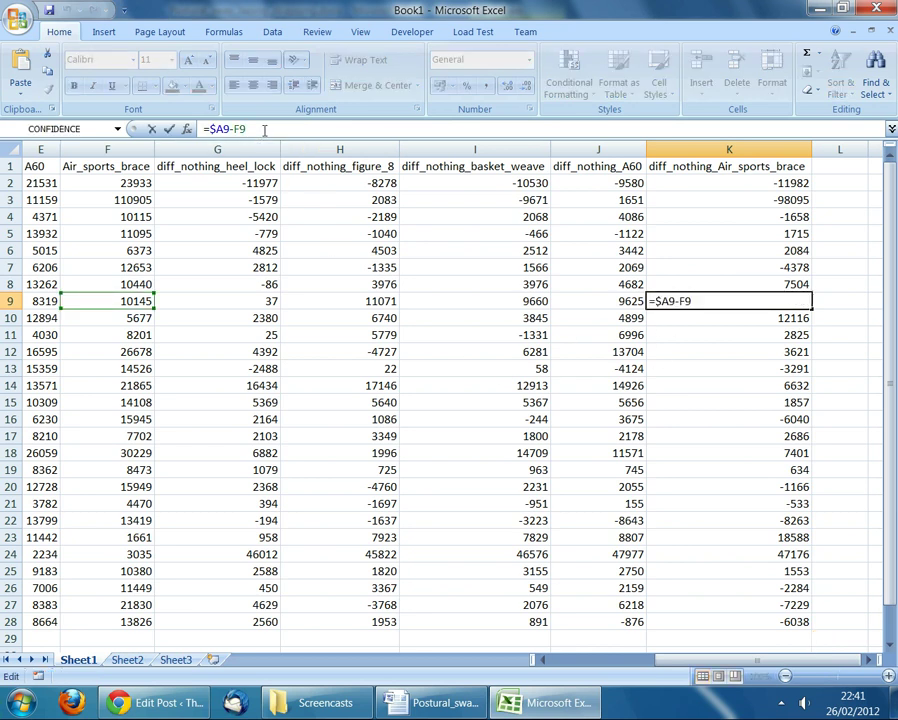
left_click_drag(680, 664, 570, 664)
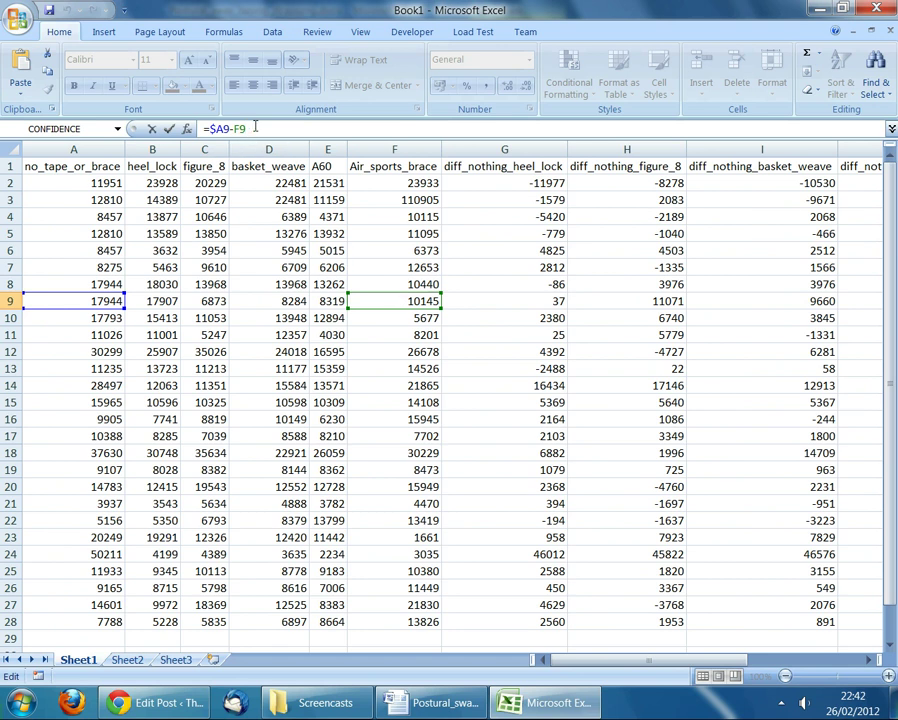
key("Return")
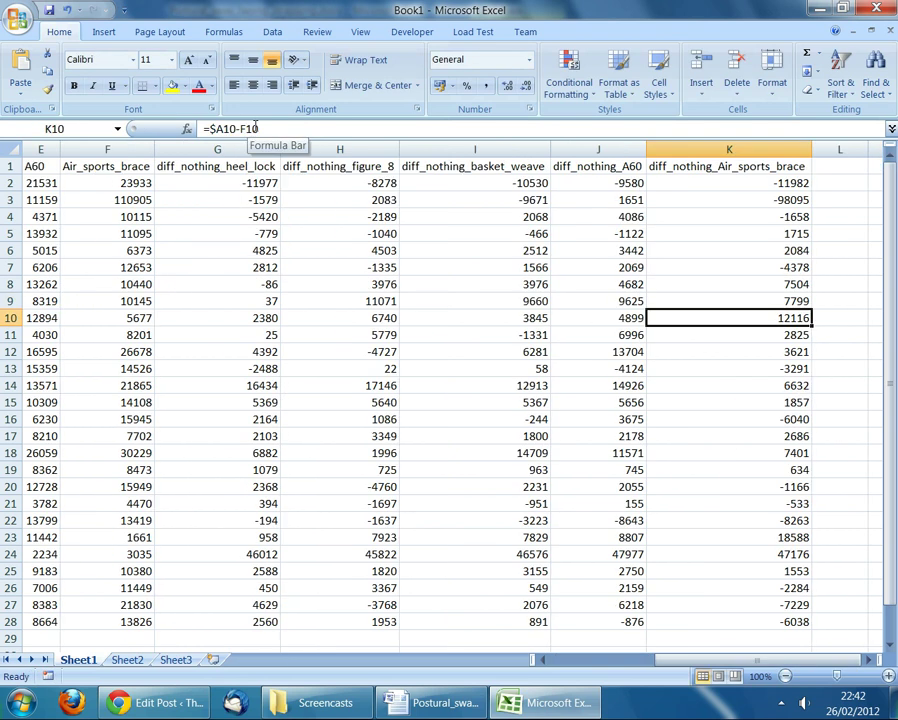
Save the workbook with the file name raw_data.xlsx.
left_click(46, 12)
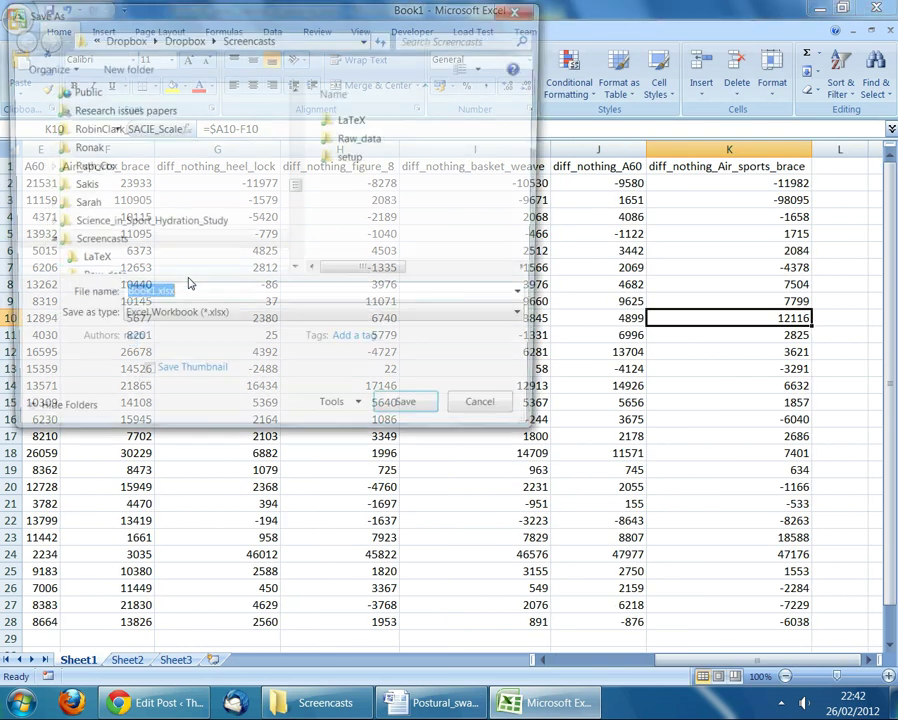
key("BackSpace")
type("raw_data")
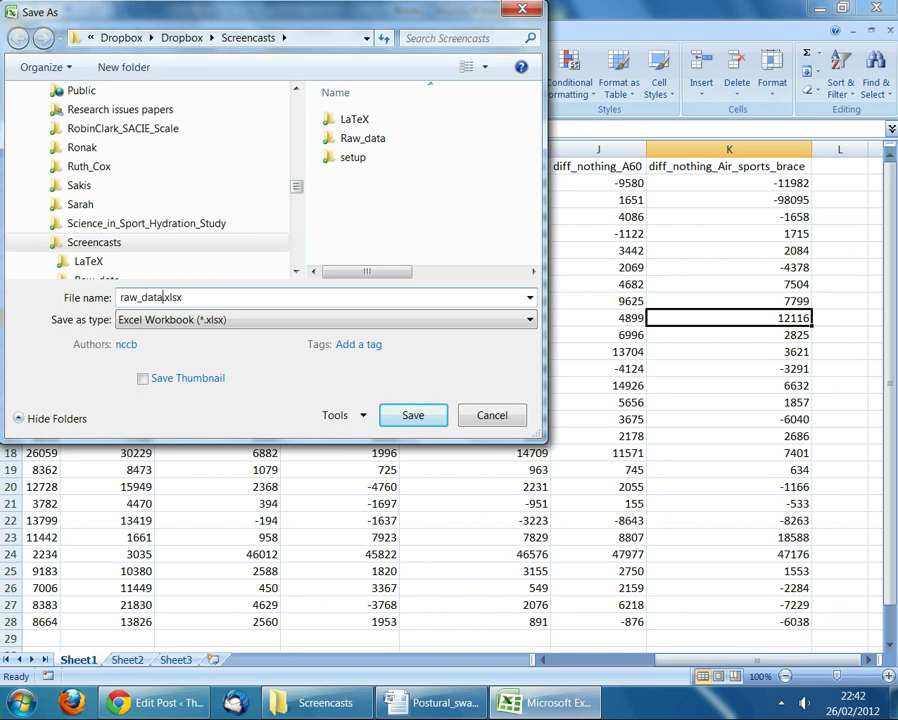